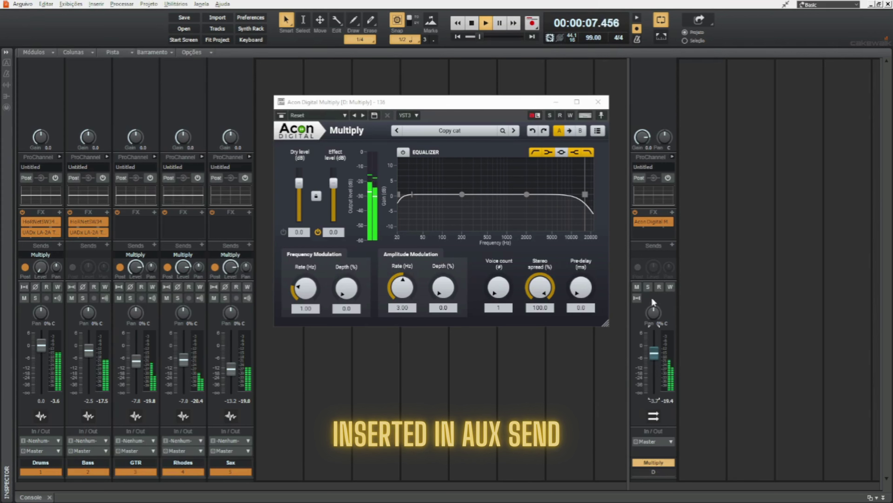
Step: Enable the Multiply equalizer with a low cut near 50 Hz and boosted low and high shelves, and set the Amplitude Modulation depth to 100%
{"action": "left_click", "coordinate": [648, 287]}
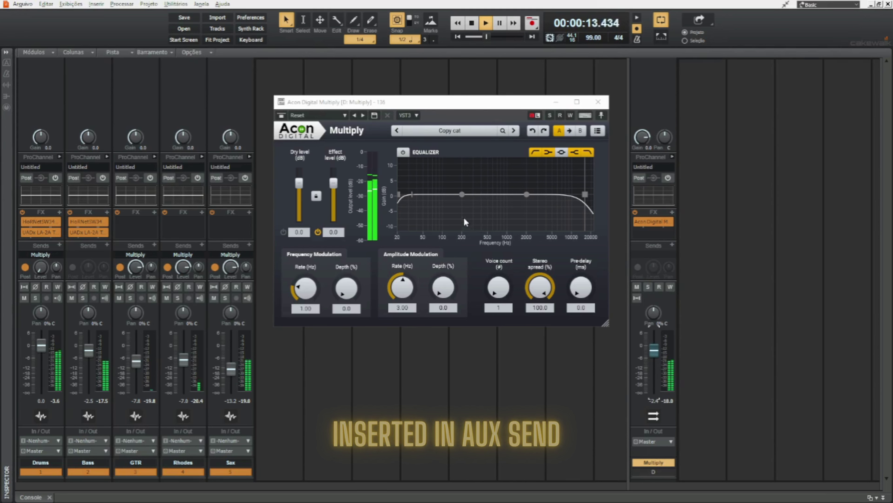
{"action": "left_click", "coordinate": [403, 152]}
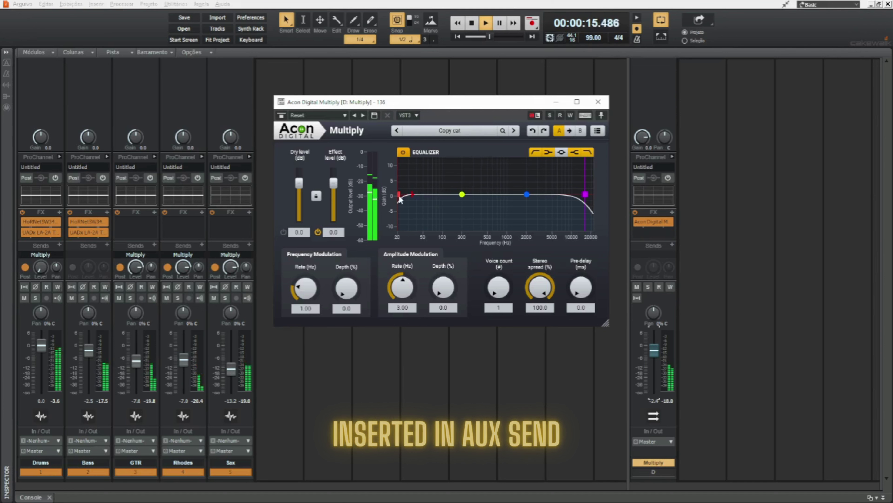
{"action": "left_click_drag", "start_coordinate": [408, 192], "coordinate": [465, 179]}
{"action": "left_click_drag", "start_coordinate": [527, 194], "coordinate": [572, 173]}
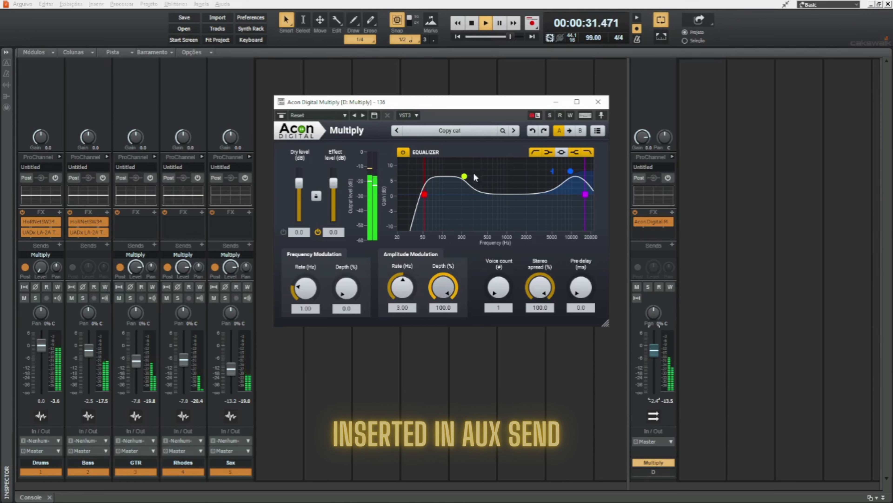
Step: Audition the mix with the Multiply bus muted and soloed, trying different levels and leaving its fader at -6.5 dB
{"action": "left_click_drag", "start_coordinate": [656, 357], "coordinate": [656, 362]}
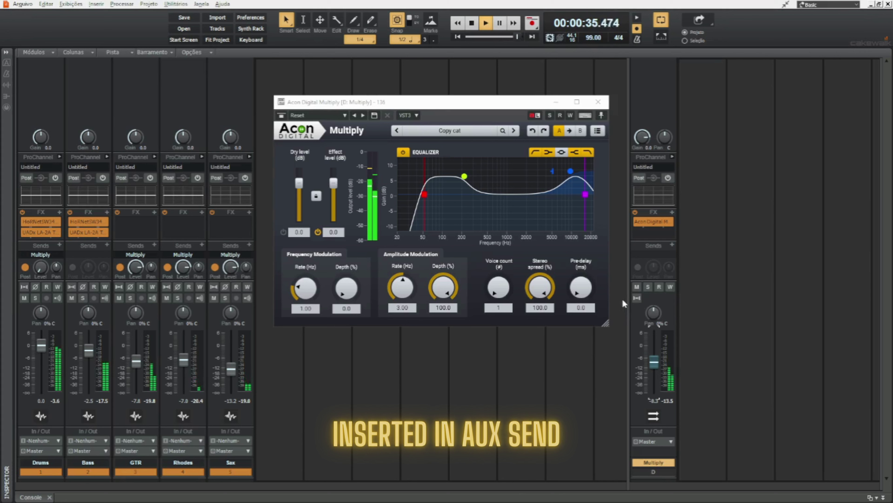
{"action": "left_click", "coordinate": [637, 287]}
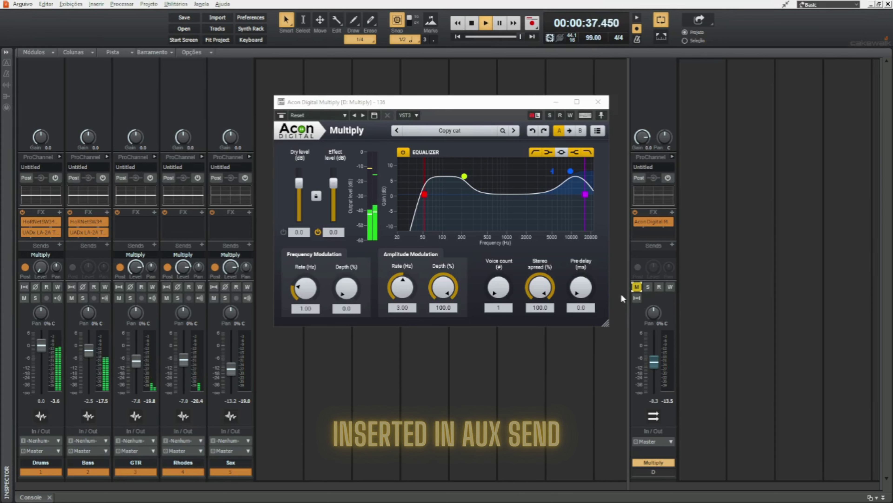
{"action": "left_click", "coordinate": [636, 286]}
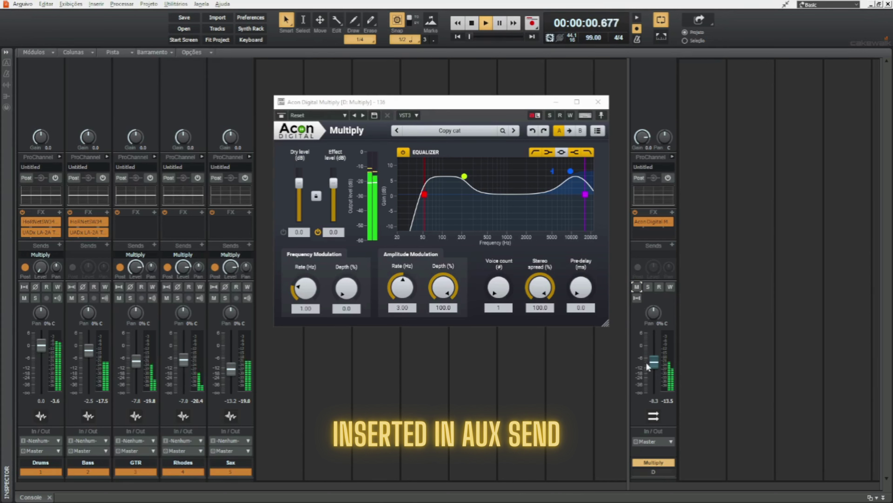
{"action": "left_click_drag", "start_coordinate": [654, 361], "coordinate": [653, 347]}
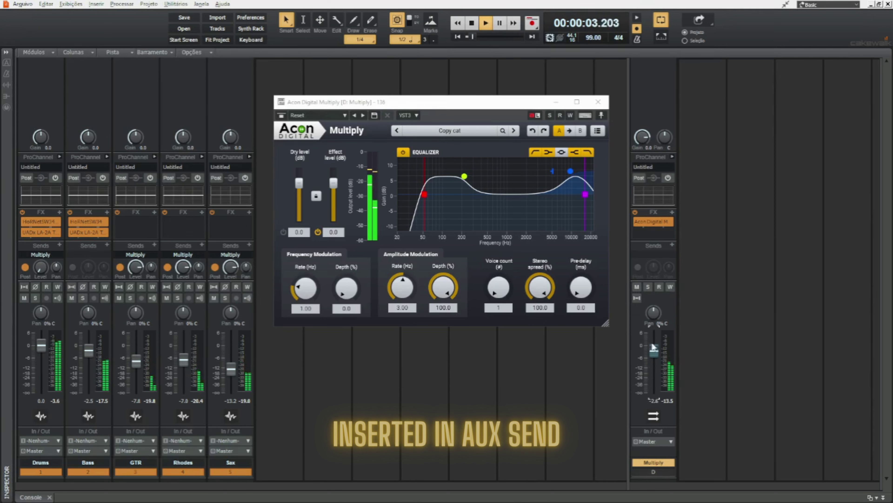
{"action": "left_click", "coordinate": [648, 286]}
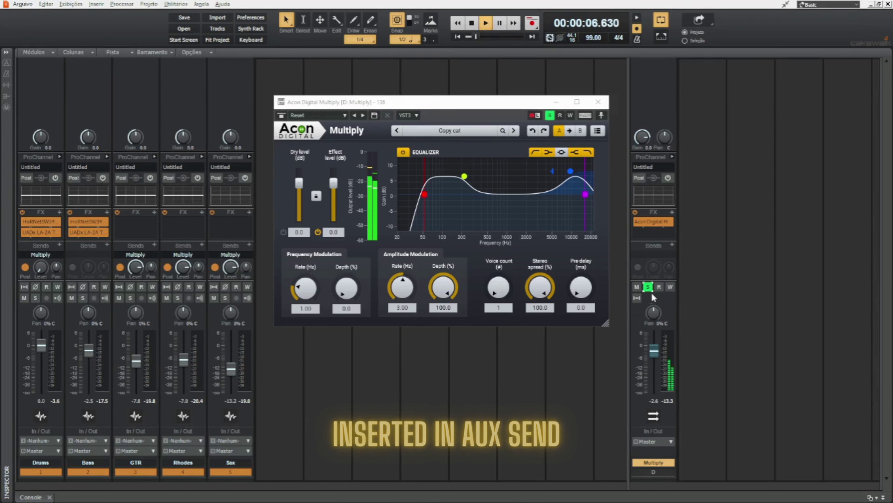
{"action": "left_click", "coordinate": [648, 287]}
{"action": "left_click_drag", "start_coordinate": [653, 351], "coordinate": [654, 358]}
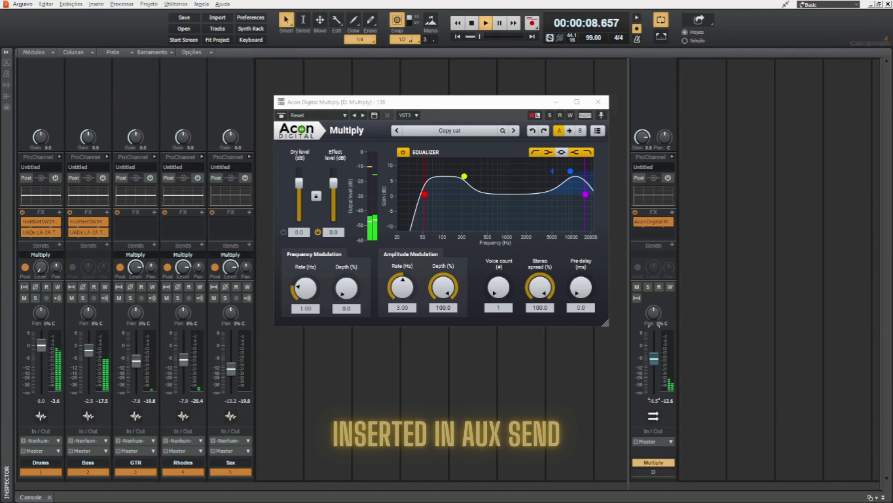
Step: Set the Multiply voice count to 6 and solo the Multiply bus to audition the effect
{"action": "left_click", "coordinate": [505, 291]}
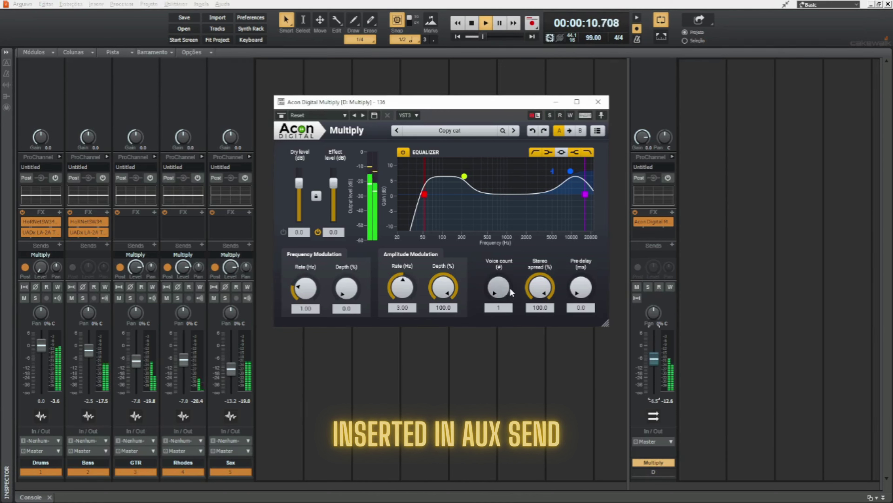
{"action": "left_click_drag", "start_coordinate": [504, 291], "coordinate": [522, 153]}
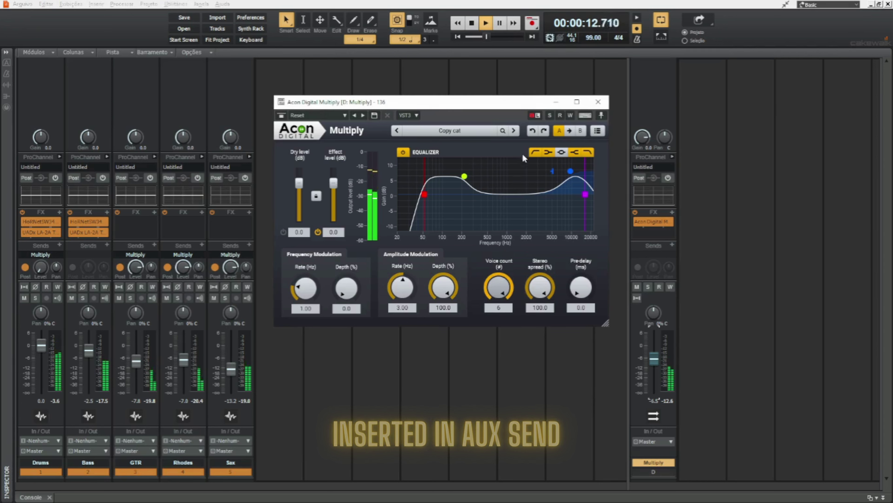
{"action": "left_click", "coordinate": [648, 286]}
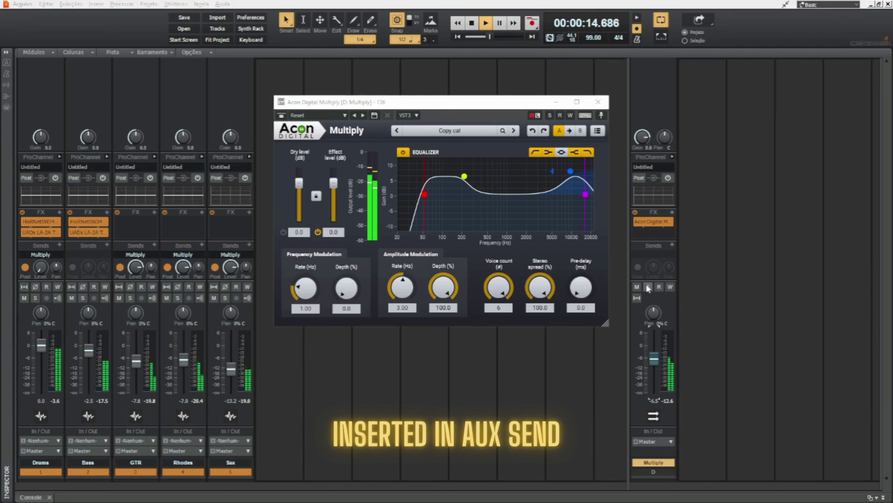
{"action": "mouse_move", "coordinate": [503, 288]}
{"action": "left_mouse_down"}
{"action": "mouse_move", "coordinate": [491, 425]}
{"action": "mouse_move", "coordinate": [509, 273]}
{"action": "left_mouse_up"}
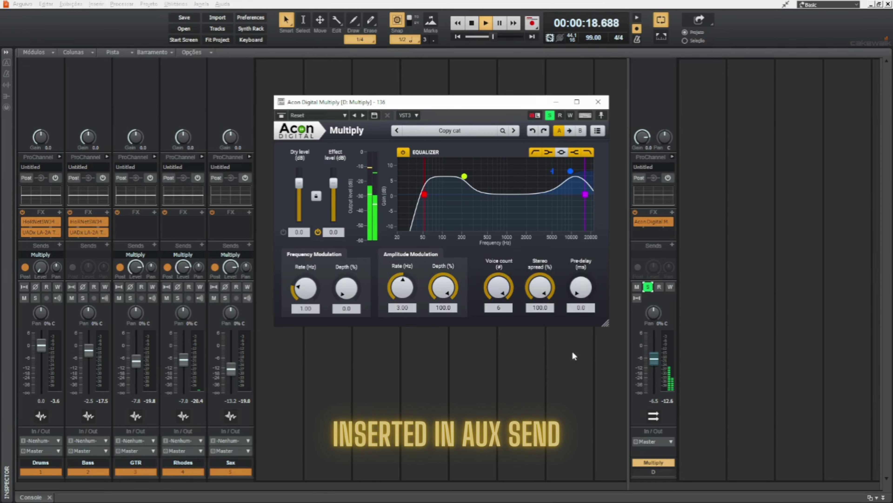
Step: Set the Frequency Modulation rate to 1.05 Hz and depth to 15.2%, and unsolo the Multiply bus with its fader at -4.6 dB
{"action": "left_click_drag", "start_coordinate": [305, 288], "coordinate": [336, 193]}
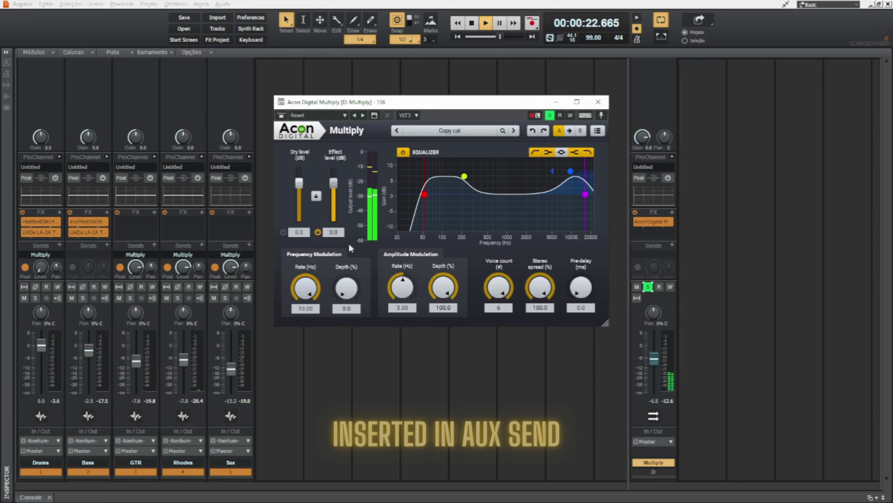
{"action": "left_click_drag", "start_coordinate": [347, 292], "coordinate": [367, 217]}
{"action": "left_click_drag", "start_coordinate": [306, 291], "coordinate": [306, 351]}
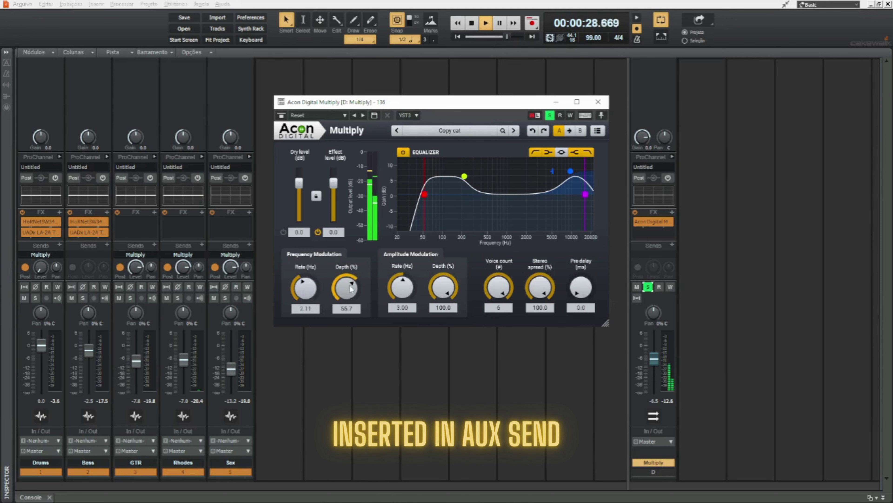
{"action": "left_click_drag", "start_coordinate": [348, 280], "coordinate": [345, 333]}
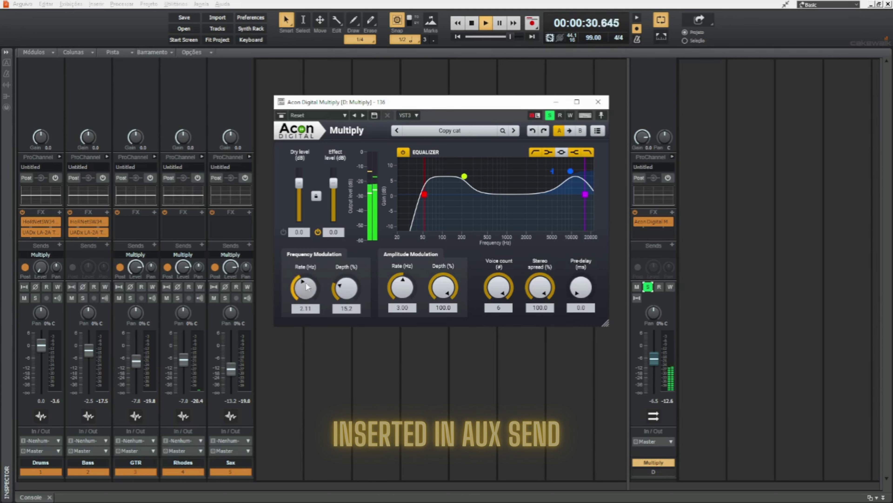
{"action": "left_click_drag", "start_coordinate": [306, 284], "coordinate": [309, 305]}
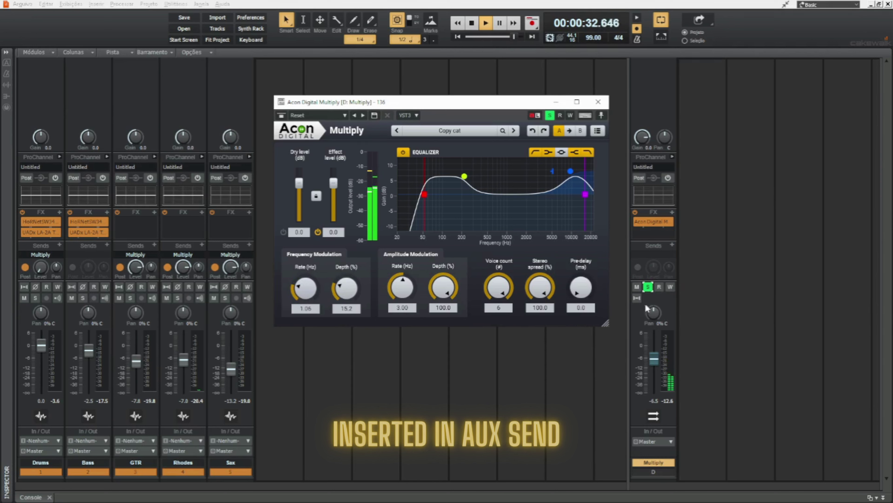
{"action": "left_click", "coordinate": [647, 286]}
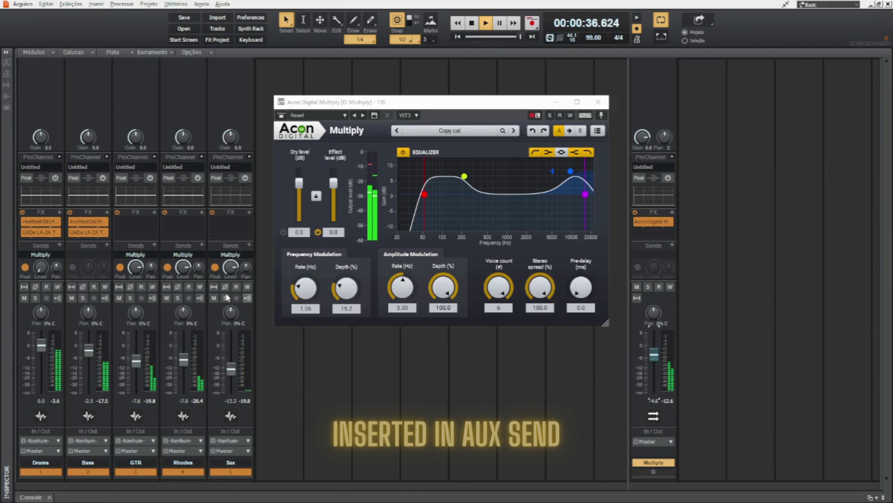
Step: Turn the GTR and Rhodes sends fully down, trim the Sax send slightly, and compare the mix with the Multiply bus muted and unmuted
{"action": "left_click_drag", "start_coordinate": [183, 268], "coordinate": [183, 295]}
{"action": "left_click_drag", "start_coordinate": [135, 267], "coordinate": [135, 296]}
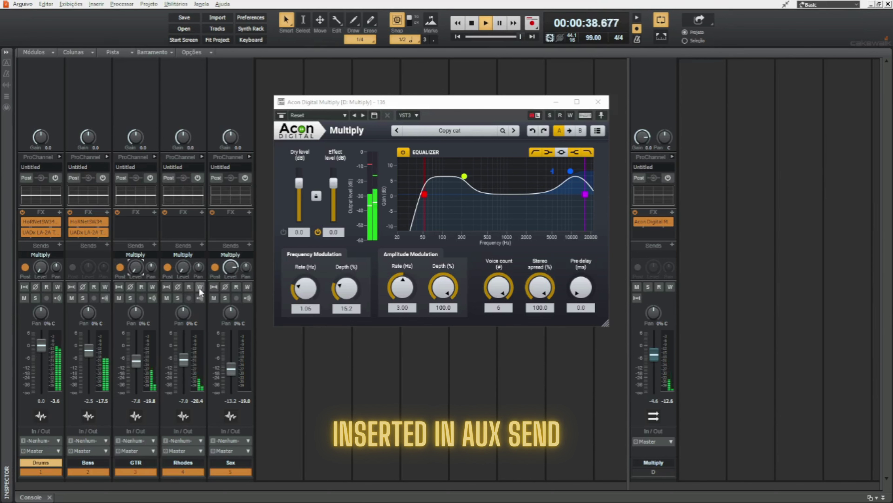
{"action": "left_click_drag", "start_coordinate": [231, 267], "coordinate": [231, 270]}
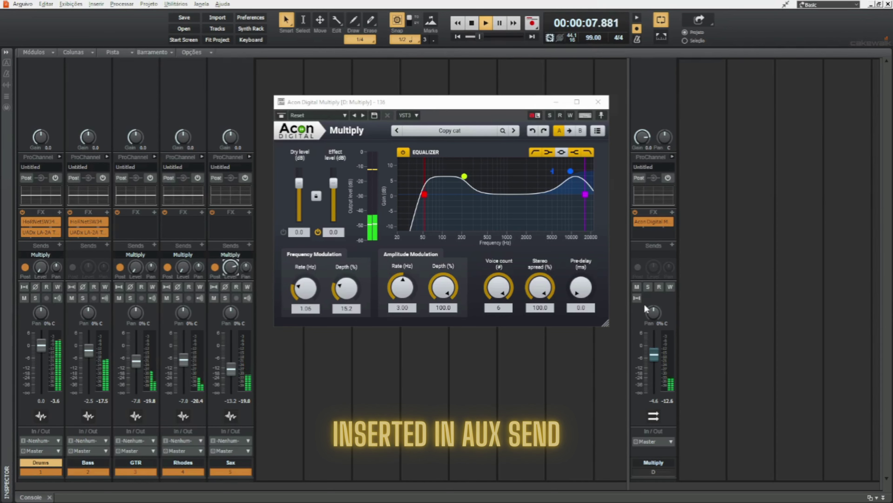
{"action": "left_click", "coordinate": [636, 286]}
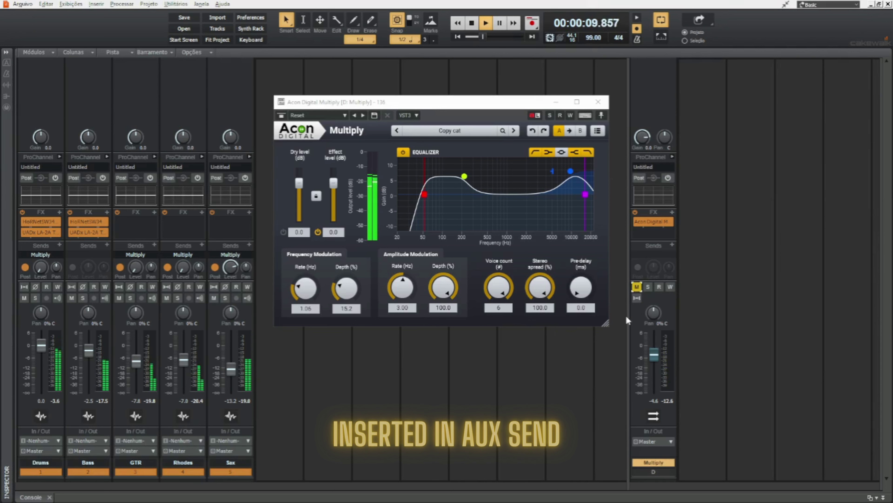
{"action": "left_click", "coordinate": [636, 287]}
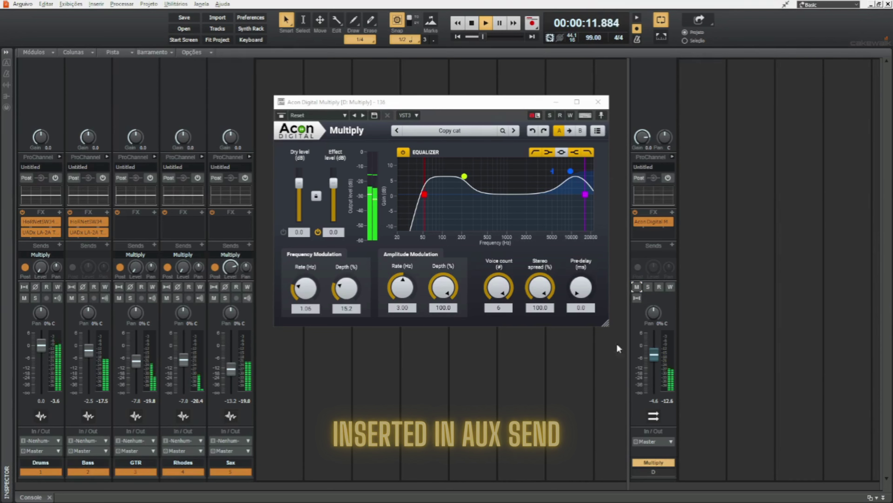
Step: Reset the Sax, Rhodes and GTR send levels to the Multiply bus to their defaults
{"action": "left_click", "coordinate": [231, 272]}
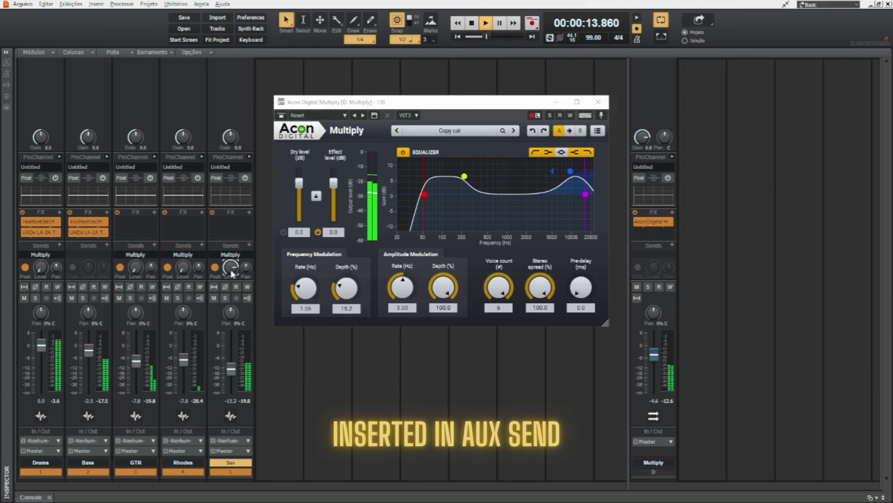
{"action": "double_click", "coordinate": [182, 271]}
{"action": "double_click", "coordinate": [136, 272]}
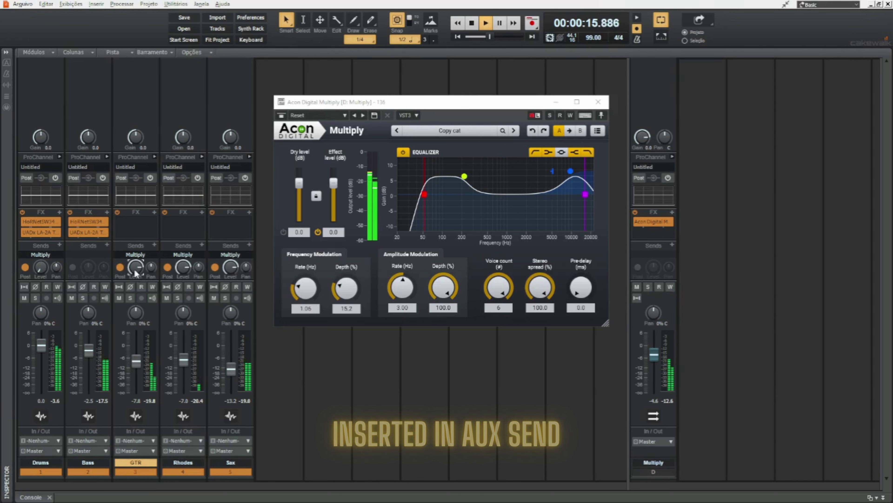
Step: Audition the Multiply bus soloed with a 107.1 ms pre-delay, and reduce the pre-delay to 68.6 ms in the full mix
{"action": "left_click", "coordinate": [648, 286]}
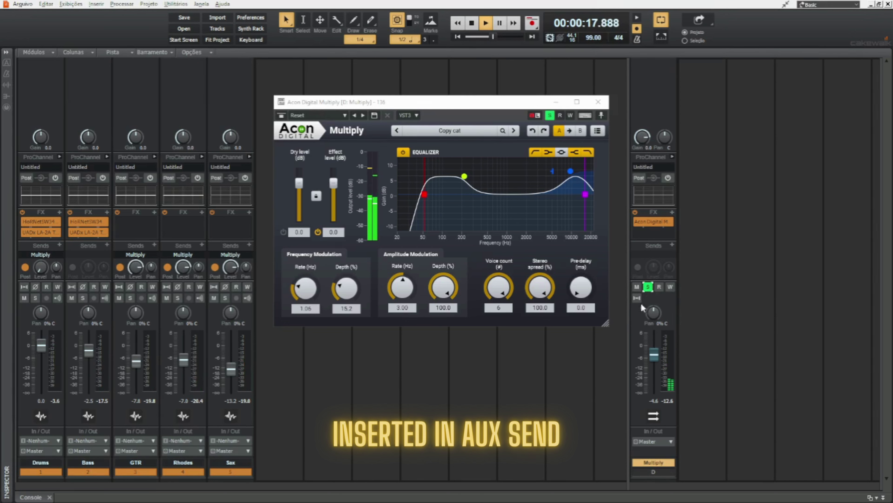
{"action": "left_click_drag", "start_coordinate": [581, 288], "coordinate": [588, 226]}
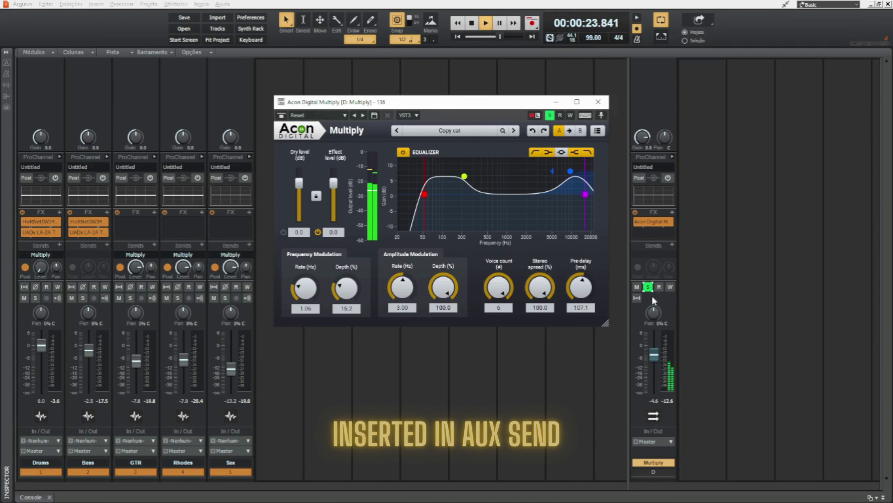
{"action": "left_click", "coordinate": [648, 286]}
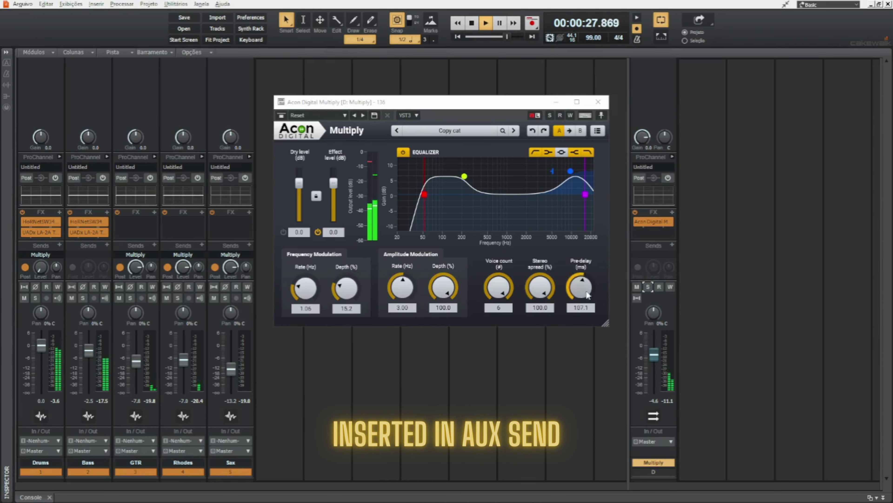
{"action": "left_click_drag", "start_coordinate": [588, 295], "coordinate": [590, 329]}
Step: Lower the Multiply bus fader to -12.3 dB and compare the mix with the bus muted and unmuted
{"action": "left_click_drag", "start_coordinate": [652, 357], "coordinate": [654, 368]}
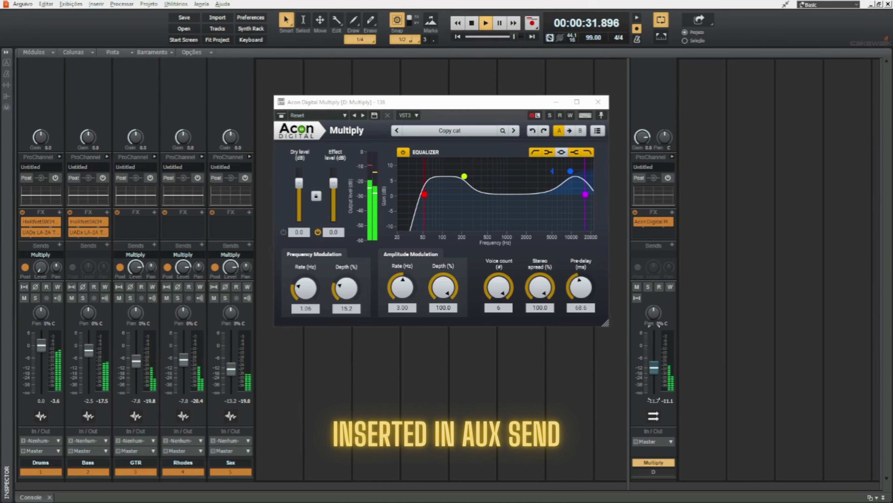
{"action": "left_click", "coordinate": [637, 288]}
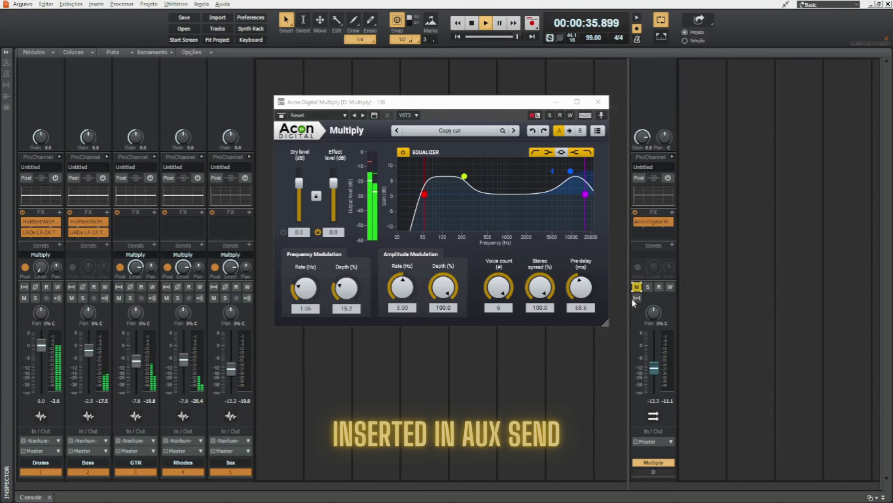
{"action": "left_click", "coordinate": [637, 287]}
Step: Cut the equalizer's low shelf to about -9 dB, boost its high shelf to about 7 dB, and audition the bus with its fader near -9.2 dB
{"action": "left_click_drag", "start_coordinate": [465, 176], "coordinate": [462, 226]}
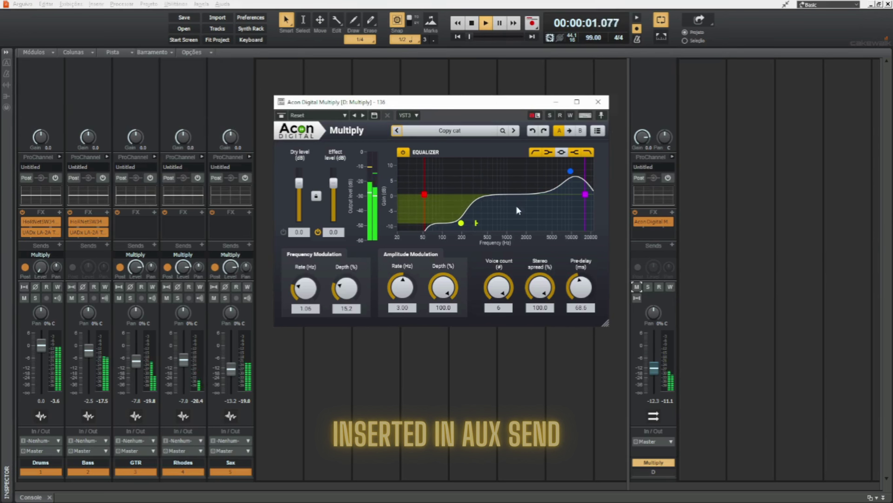
{"action": "left_click_drag", "start_coordinate": [571, 172], "coordinate": [551, 159]}
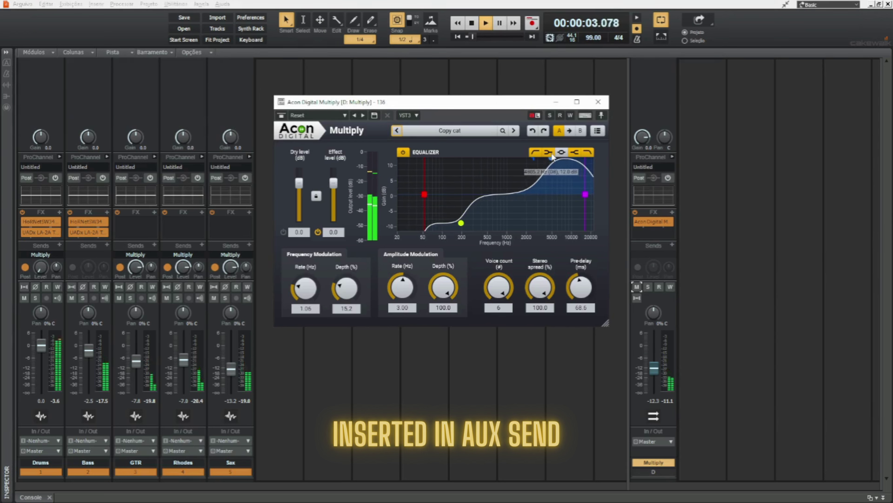
{"action": "left_click_drag", "start_coordinate": [654, 367], "coordinate": [654, 365]}
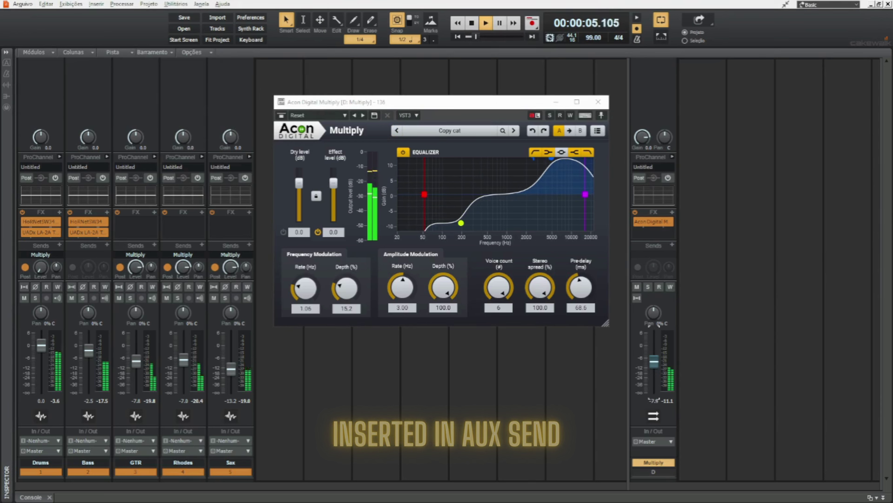
{"action": "left_click_drag", "start_coordinate": [552, 159], "coordinate": [556, 169]}
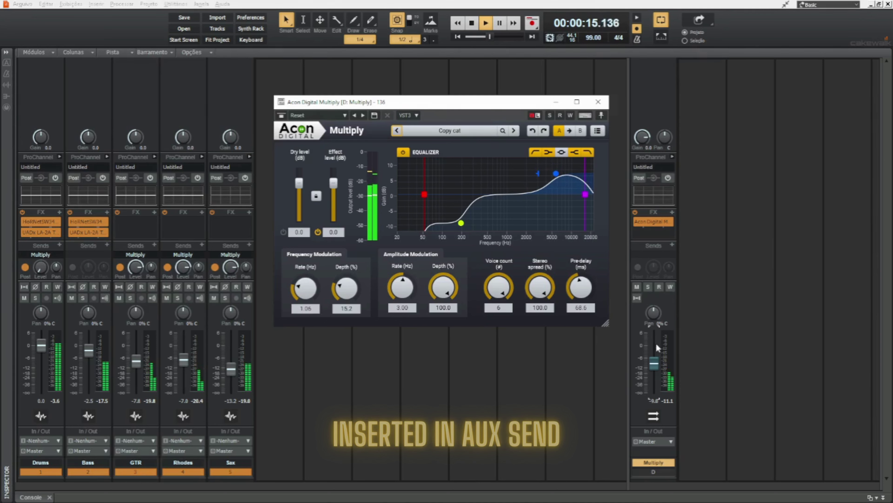
{"action": "left_click", "coordinate": [648, 286]}
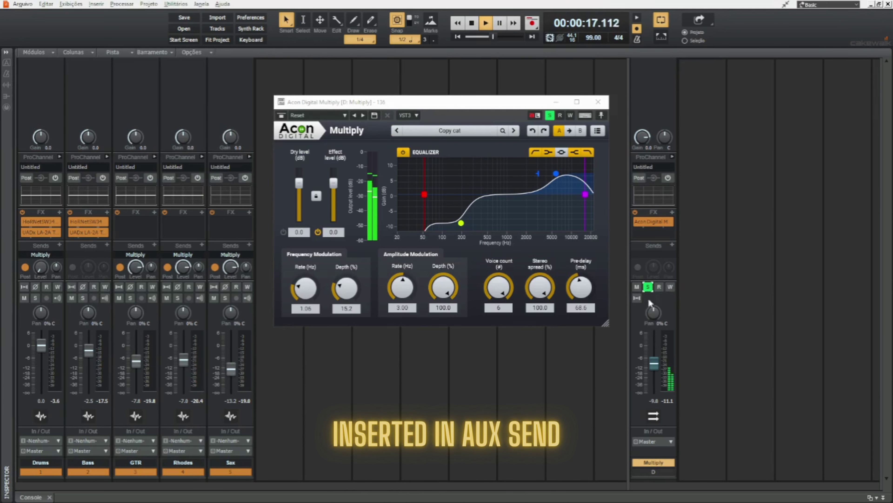
{"action": "left_click", "coordinate": [647, 287]}
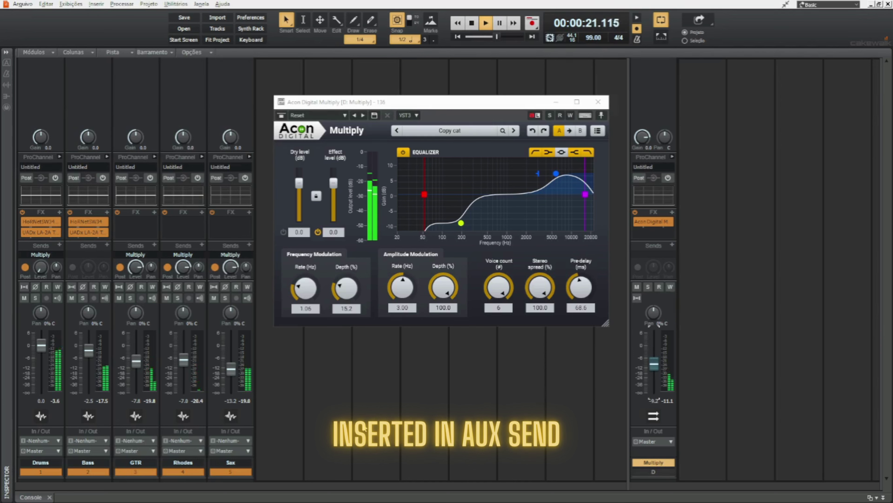
Step: Turn the GTR send to the Multiply bus fully down, then compare the mix with the bus muted and unmuted, leaving its fader at -6.9 dB
{"action": "left_click", "coordinate": [135, 268]}
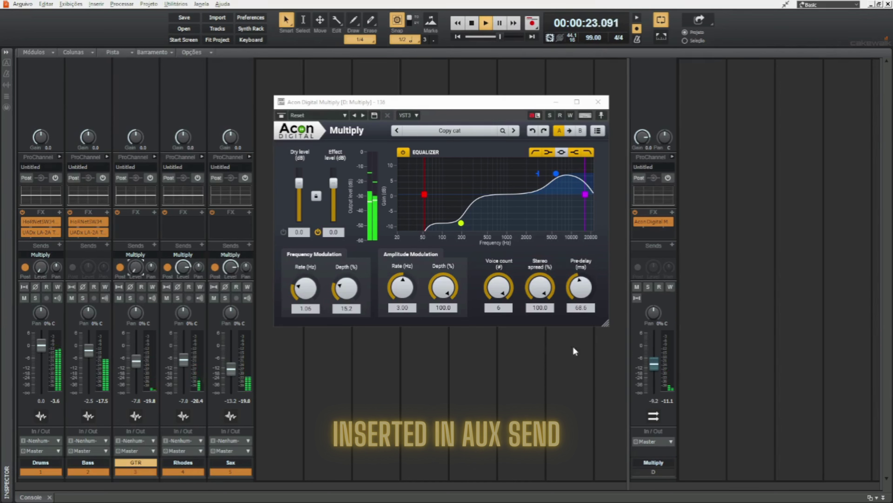
{"action": "left_click_drag", "start_coordinate": [654, 365], "coordinate": [653, 351]}
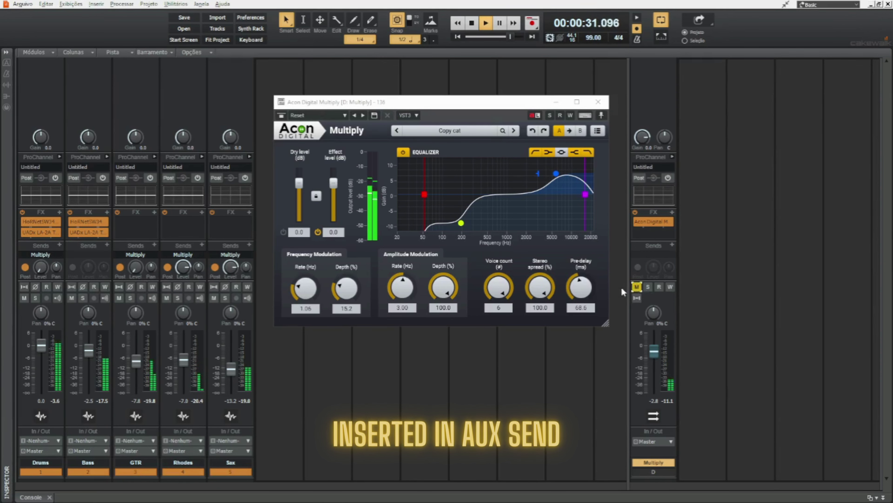
{"action": "left_click", "coordinate": [637, 288]}
{"action": "left_click_drag", "start_coordinate": [654, 354], "coordinate": [655, 359]}
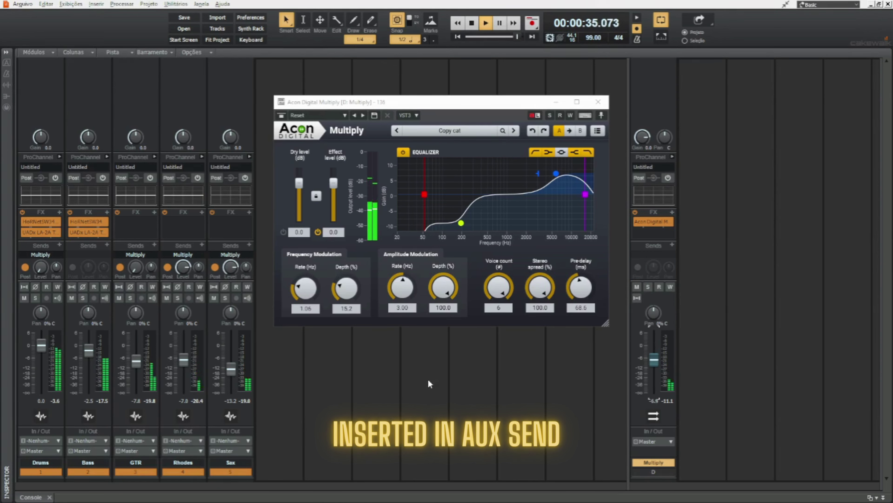
Step: Load the Diffusion slapback preset, restore the GTR send level, and raise the Multiply bus fader to -5.9 dB
{"action": "left_click", "coordinate": [451, 130]}
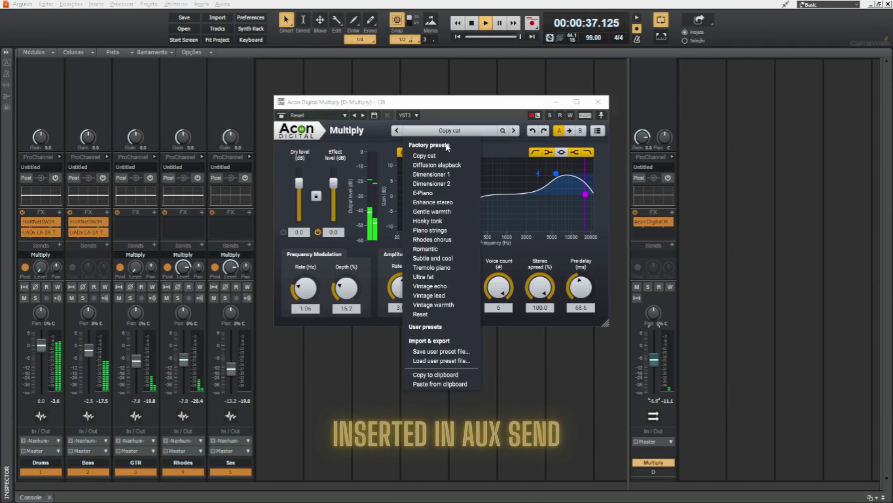
{"action": "left_click", "coordinate": [437, 165]}
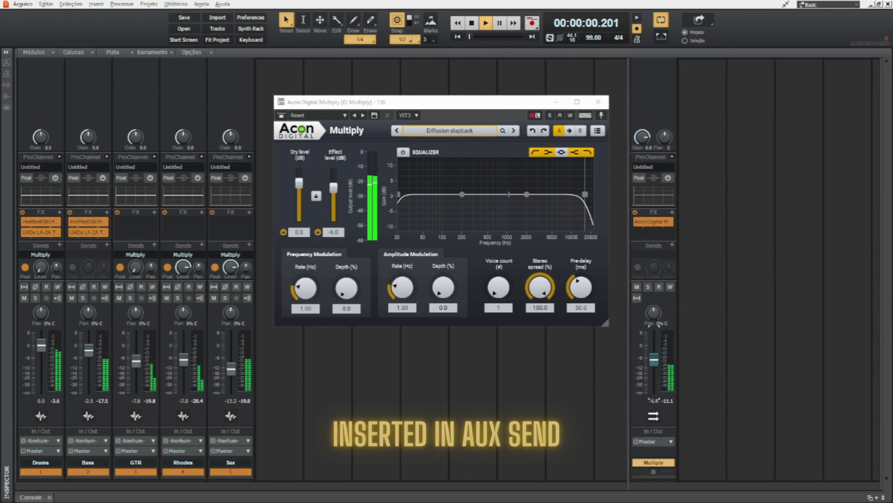
{"action": "left_click", "coordinate": [136, 267]}
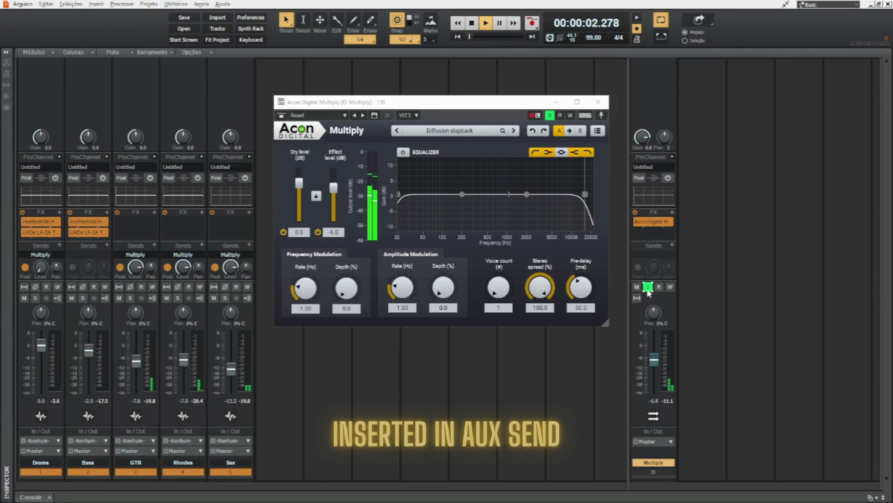
{"action": "left_click", "coordinate": [654, 360]}
{"action": "mouse_move", "coordinate": [654, 360]}
{"action": "left_mouse_down"}
{"action": "mouse_move", "coordinate": [654, 350]}
{"action": "mouse_move", "coordinate": [654, 357]}
{"action": "left_mouse_up"}
Step: Audition the Dimensioner 1 and Dimensioner 2 presets with the Multiply bus muted and unmuted, and bring its fader to -7.3 dB
{"action": "left_click", "coordinate": [513, 131]}
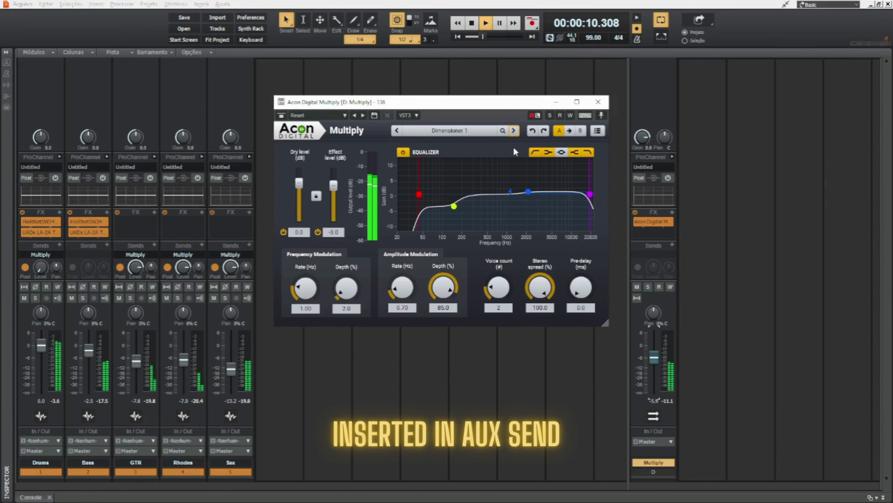
{"action": "left_click", "coordinate": [637, 287]}
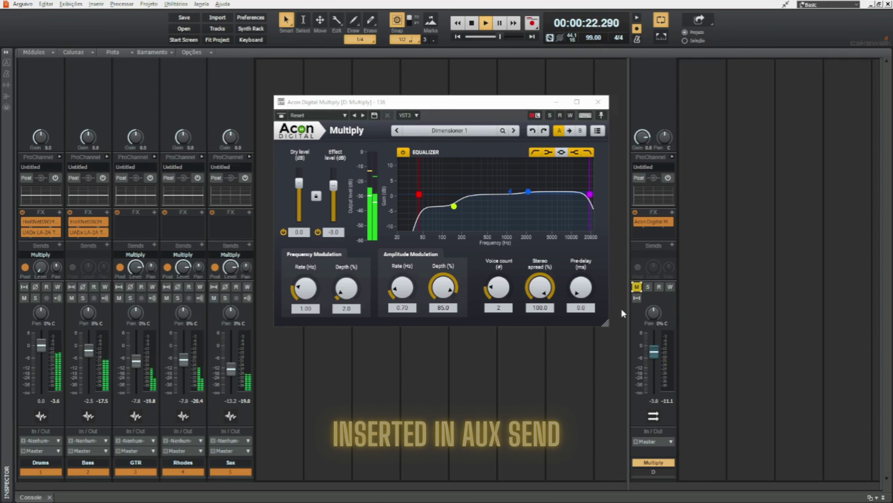
{"action": "left_click", "coordinate": [513, 131]}
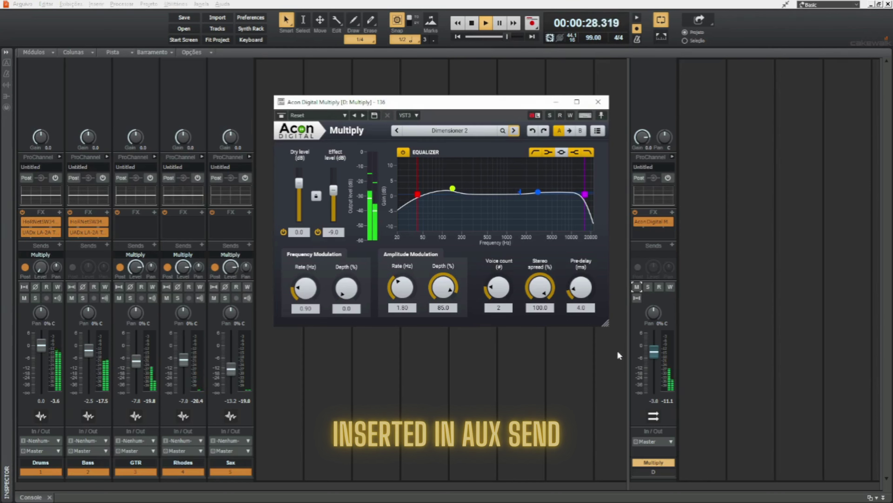
{"action": "left_click", "coordinate": [637, 287]}
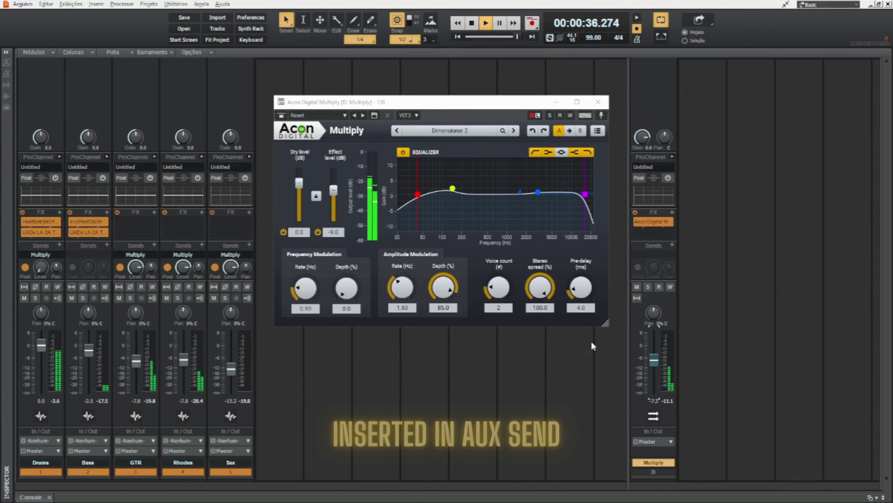
Step: Load the E-Piano preset, audition the Multiply bus soloed at -4.1 dB, and lower its fader to -8.3 dB in the full mix
{"action": "left_click", "coordinate": [514, 130]}
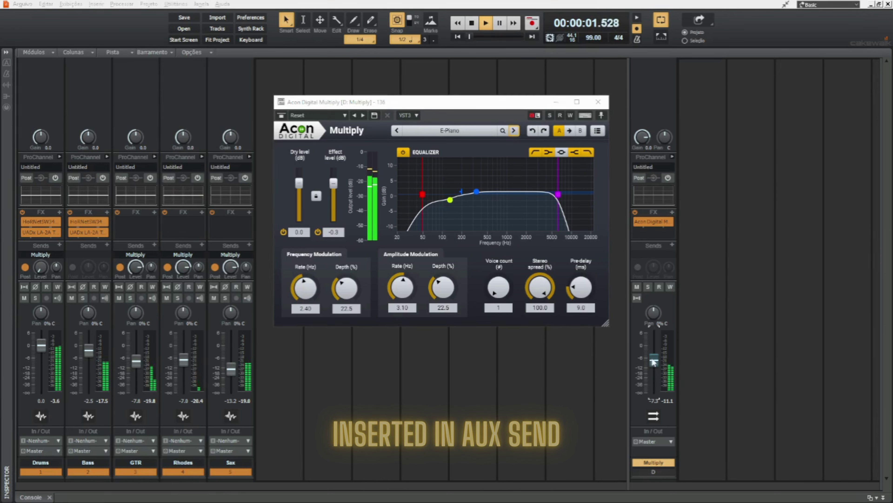
{"action": "left_click_drag", "start_coordinate": [653, 362], "coordinate": [653, 354]}
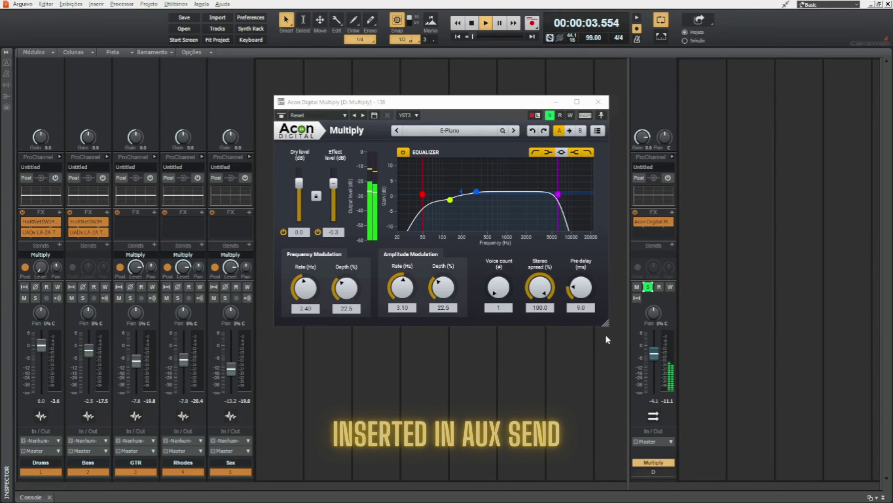
{"action": "left_click", "coordinate": [648, 287]}
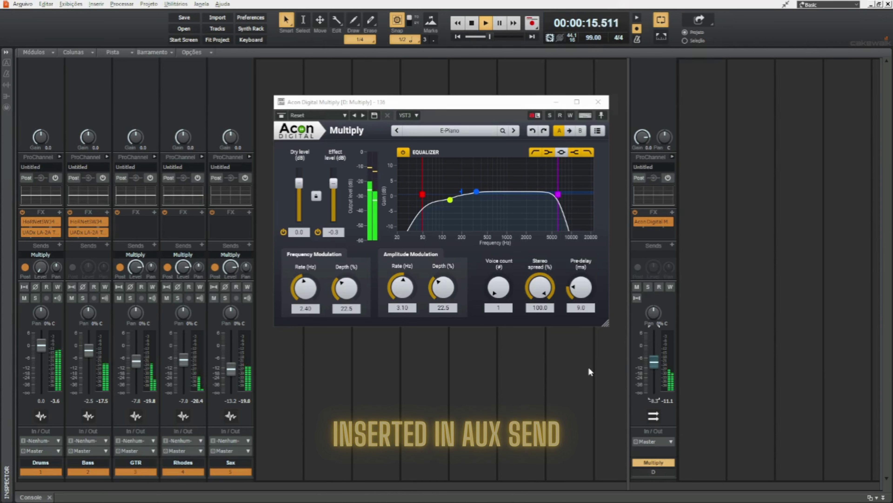
Step: Load the Enhance stereo preset, raise the Multiply bus fader to 1.2 dB, and reduce the Sax send level
{"action": "left_click", "coordinate": [453, 130]}
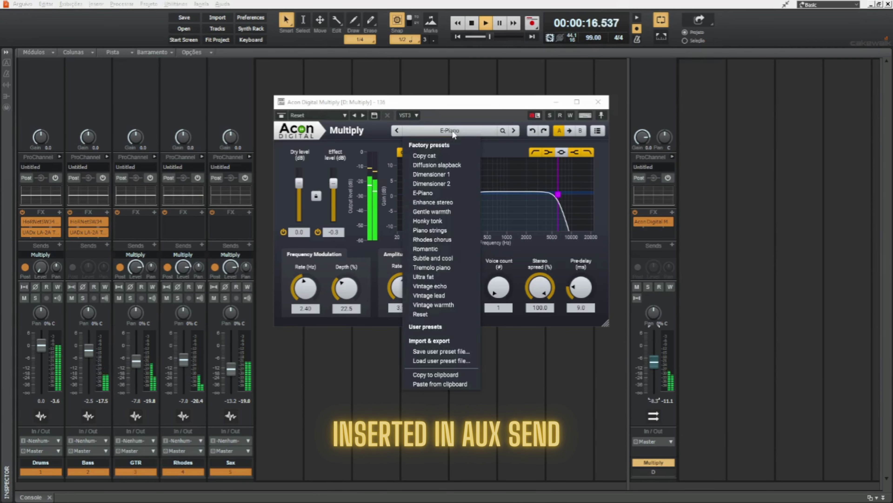
{"action": "left_click", "coordinate": [432, 202]}
{"action": "left_click", "coordinate": [574, 363]}
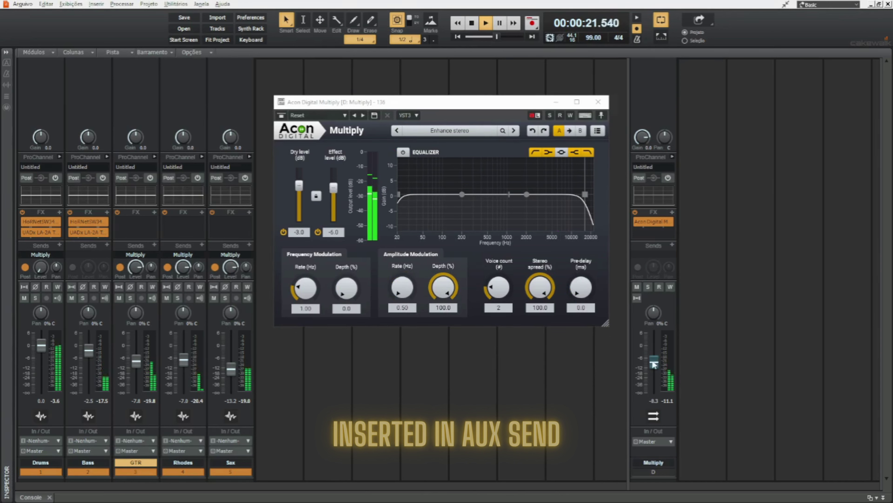
{"action": "left_click_drag", "start_coordinate": [654, 364], "coordinate": [654, 353]}
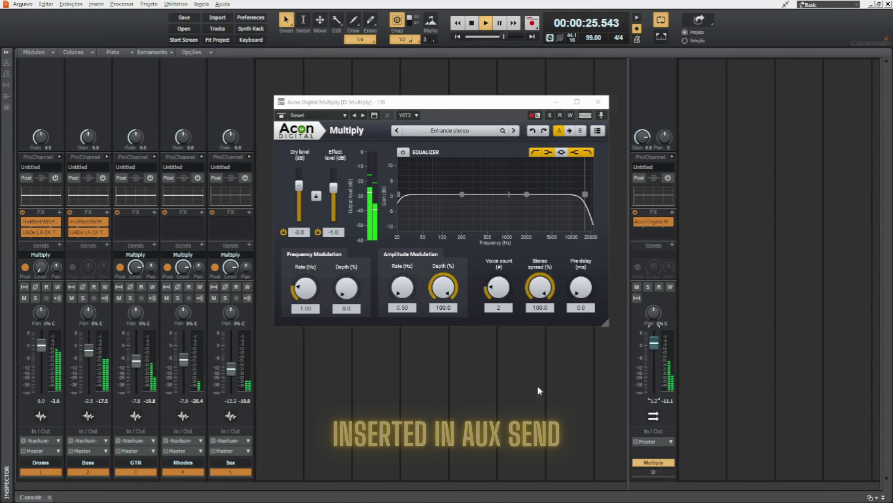
{"action": "left_click_drag", "start_coordinate": [231, 267], "coordinate": [231, 273]}
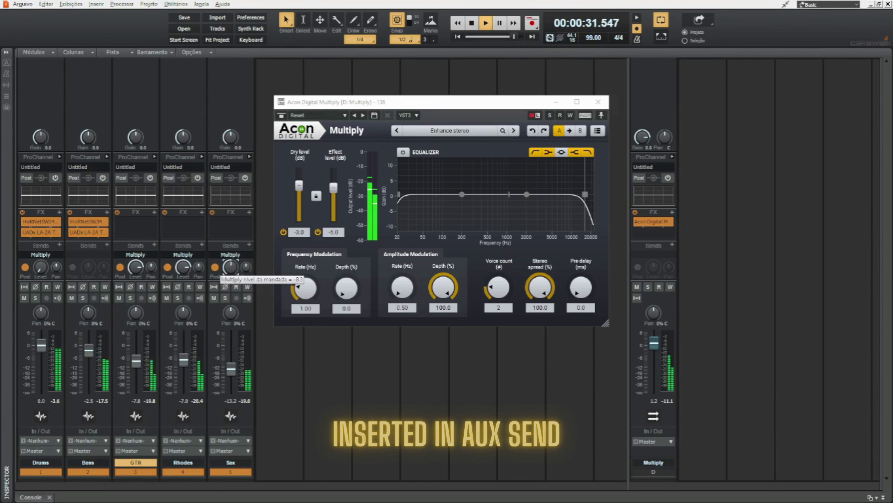
Step: Try raising the Drums send to the Multiply bus with the Drums fader at -3.8 dB, auditioning the bus soloed, muted and unmuted
{"action": "left_click", "coordinate": [42, 275]}
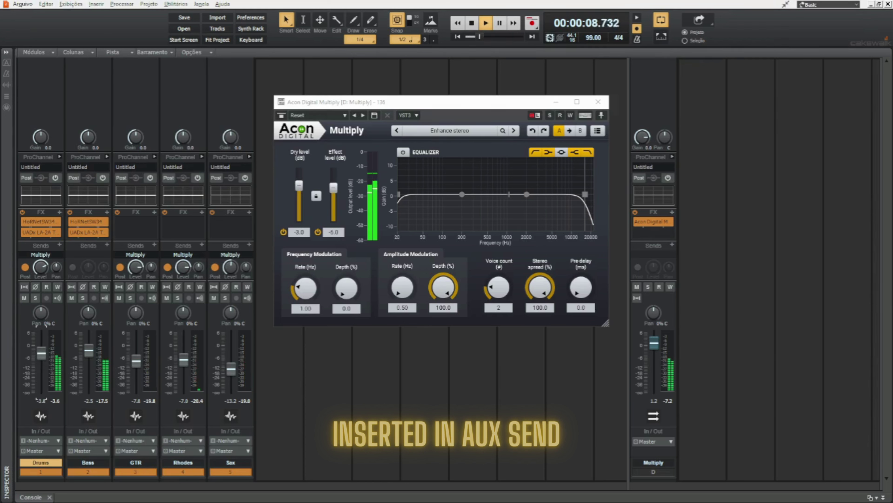
{"action": "left_click", "coordinate": [648, 287]}
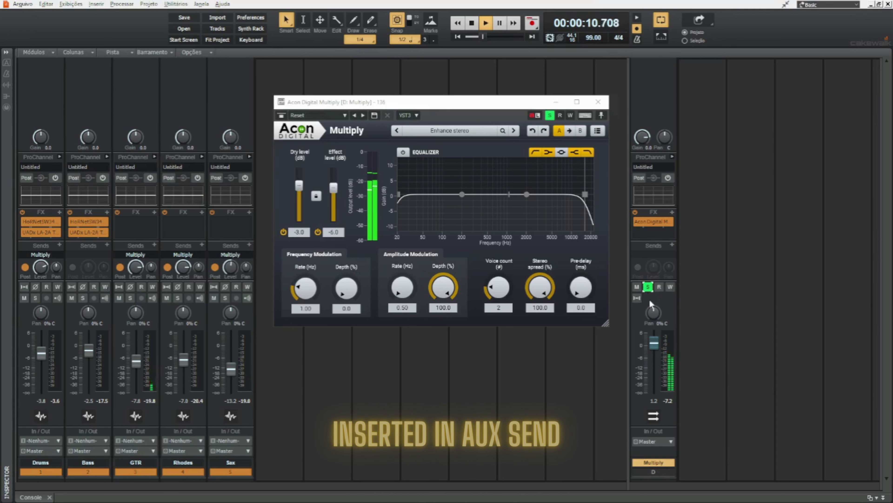
{"action": "left_click", "coordinate": [648, 287]}
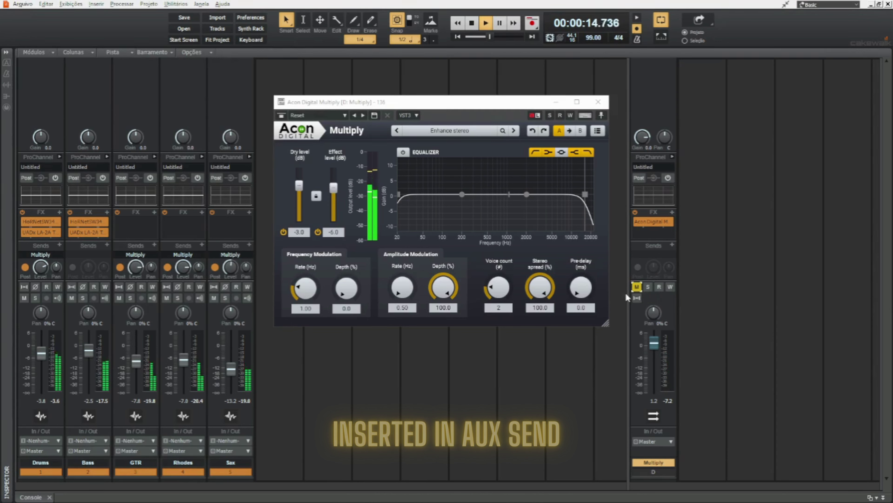
{"action": "left_click", "coordinate": [637, 287]}
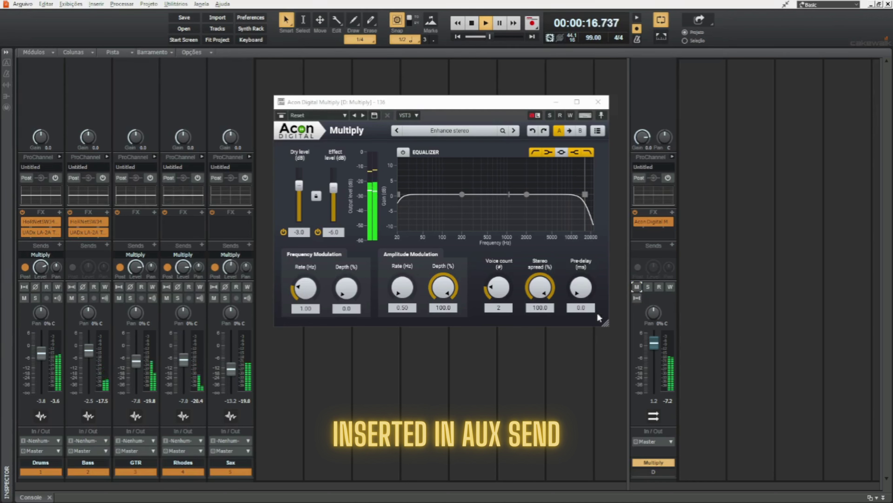
Step: Turn the Drums send fully down, set the Drums fader to -1.0 dB, and lower the Multiply bus fader to about -7 dB
{"action": "left_click", "coordinate": [45, 277]}
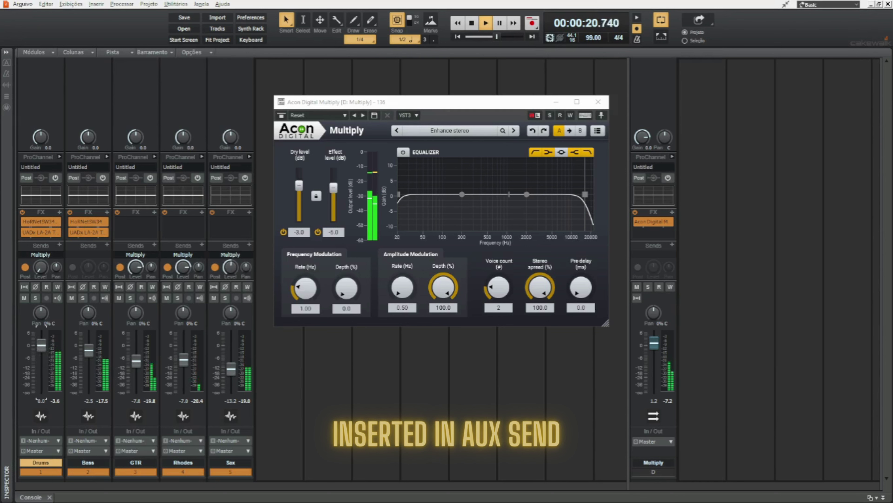
{"action": "left_click_drag", "start_coordinate": [41, 345], "coordinate": [41, 348]}
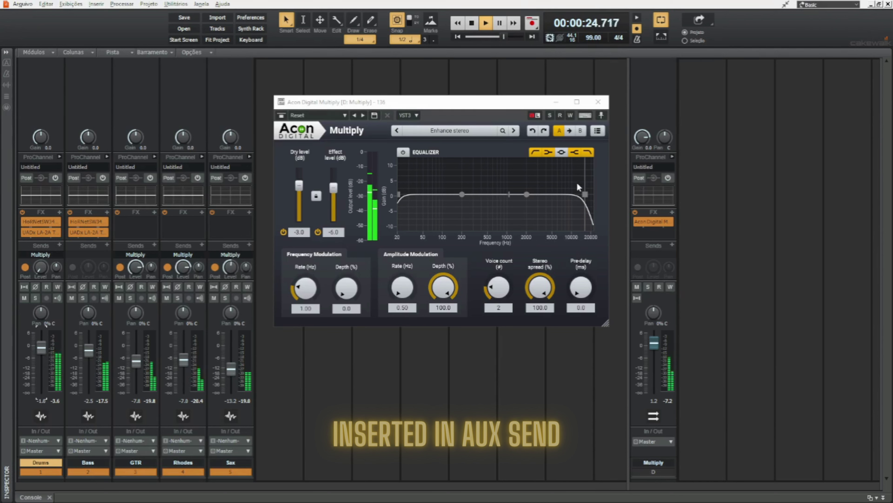
{"action": "left_click_drag", "start_coordinate": [654, 342], "coordinate": [654, 359]}
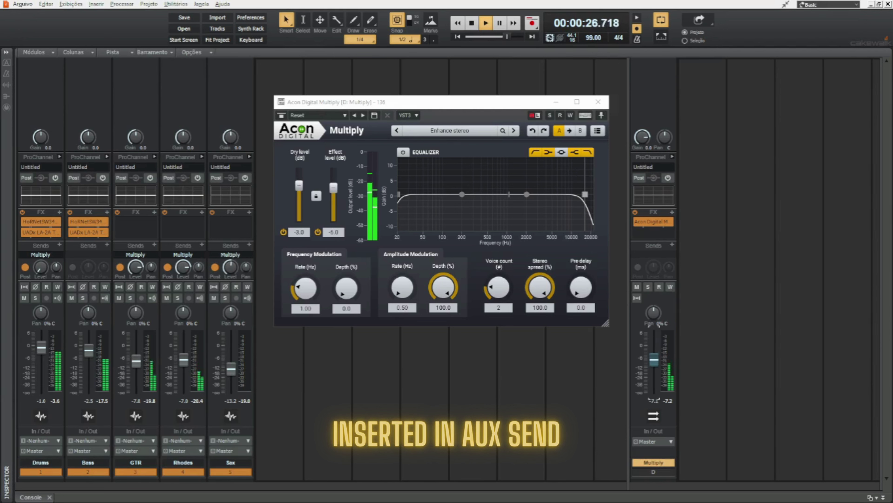
Step: Load the Gentle warmth preset, raise the Multiply bus fader to 1.5 dB, and reset the Sax send level to its default
{"action": "left_click", "coordinate": [456, 133]}
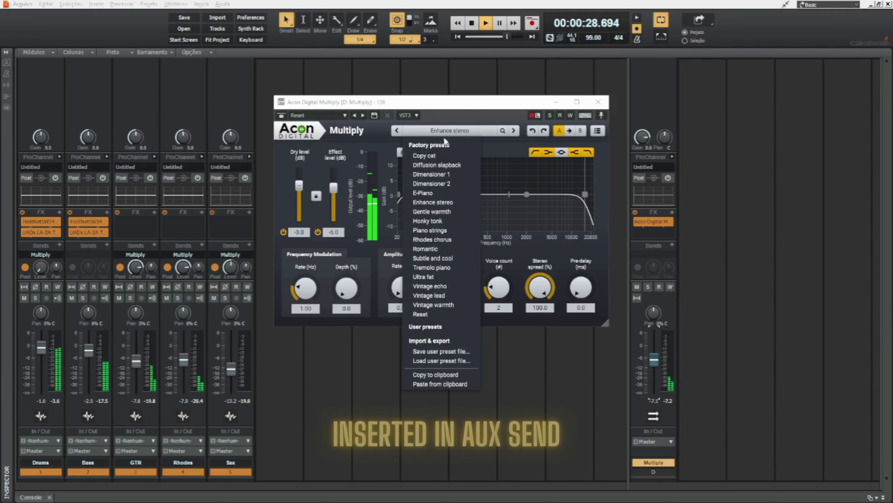
{"action": "left_click", "coordinate": [436, 212]}
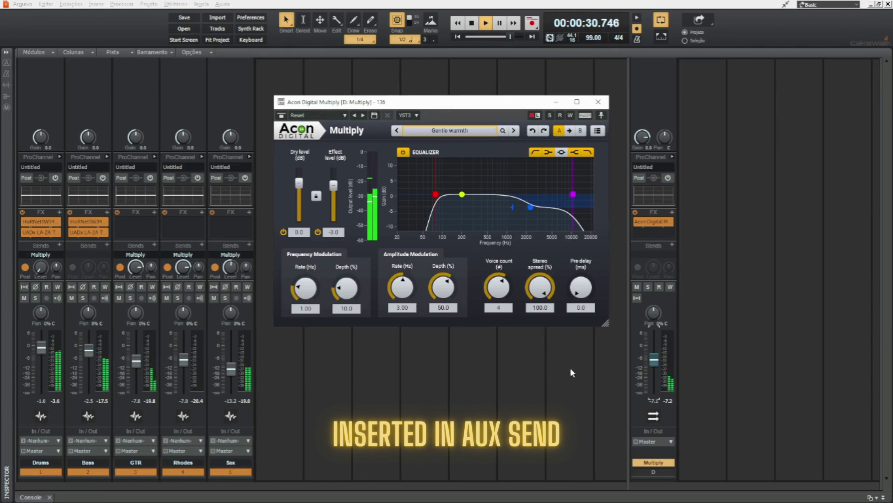
{"action": "left_click_drag", "start_coordinate": [654, 362], "coordinate": [653, 344]}
{"action": "double_click", "coordinate": [230, 267]}
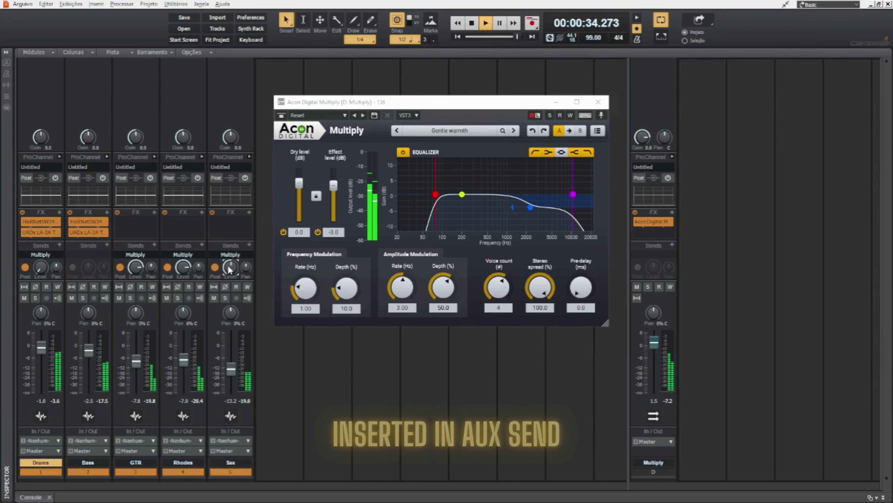
{"action": "left_click", "coordinate": [402, 352]}
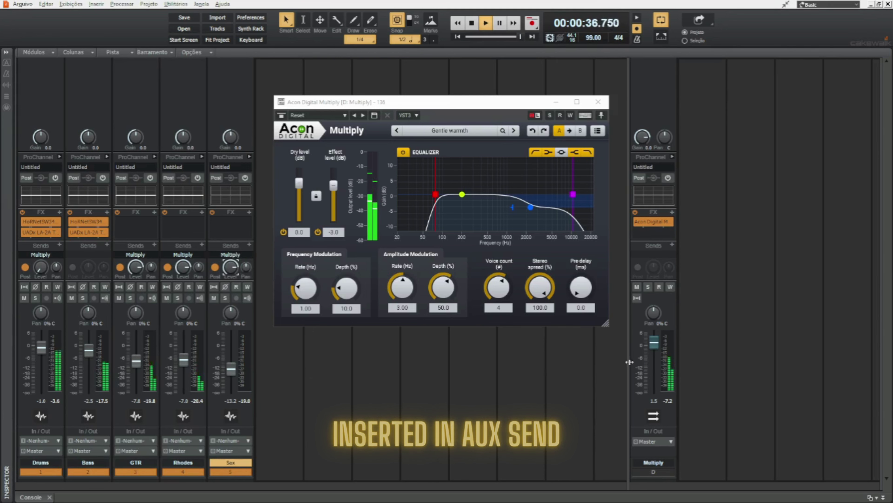
Step: Compare the mix with the Multiply bus muted and unmuted, and set its fader to -5.7 dB
{"action": "left_click_drag", "start_coordinate": [654, 342], "coordinate": [653, 357]}
{"action": "left_click", "coordinate": [636, 287]}
{"action": "left_click", "coordinate": [637, 286]}
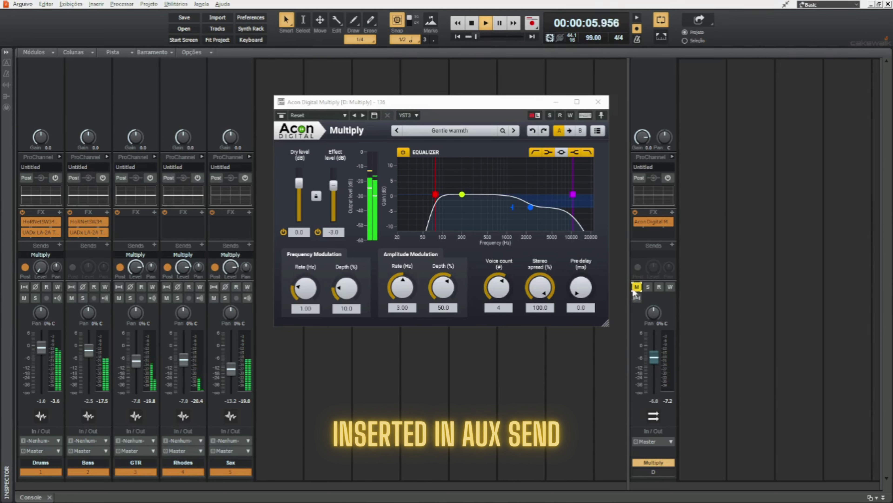
{"action": "left_click_drag", "start_coordinate": [655, 357], "coordinate": [654, 355]}
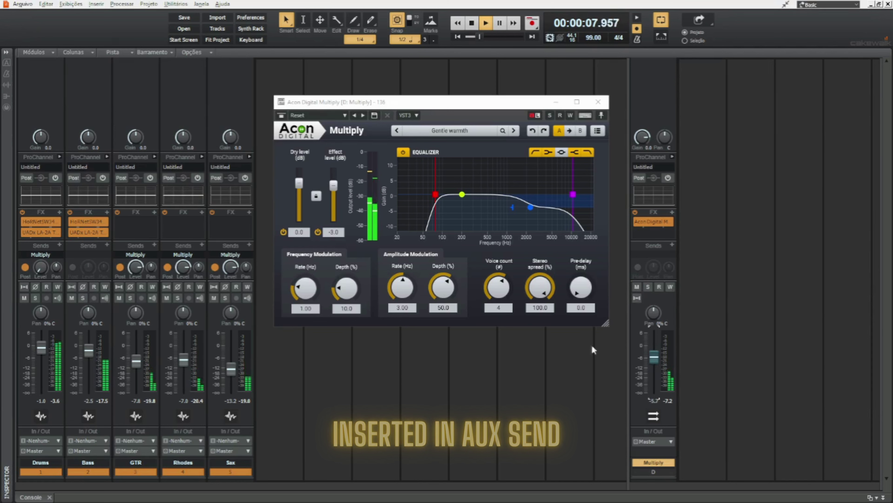
Step: Load the Rhodes chorus preset, turn the Sax and GTR sends fully down, and solo the Rhodes track with its send raised
{"action": "left_click", "coordinate": [462, 135]}
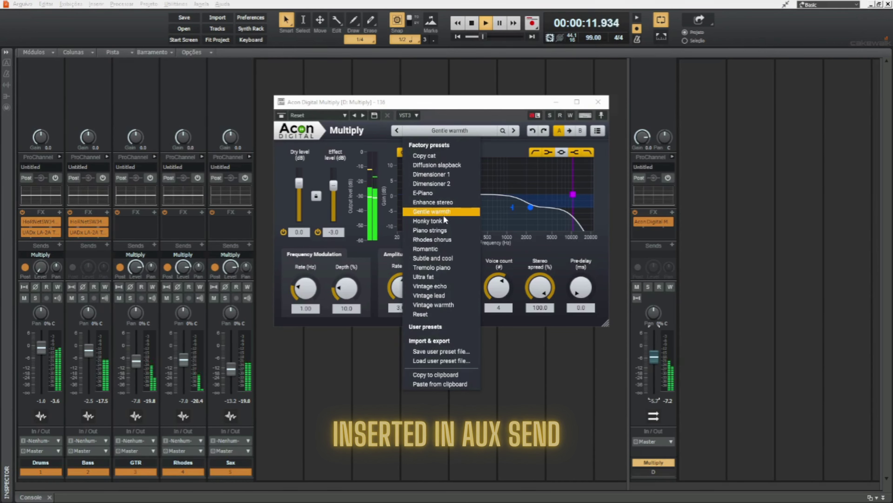
{"action": "left_click", "coordinate": [443, 241]}
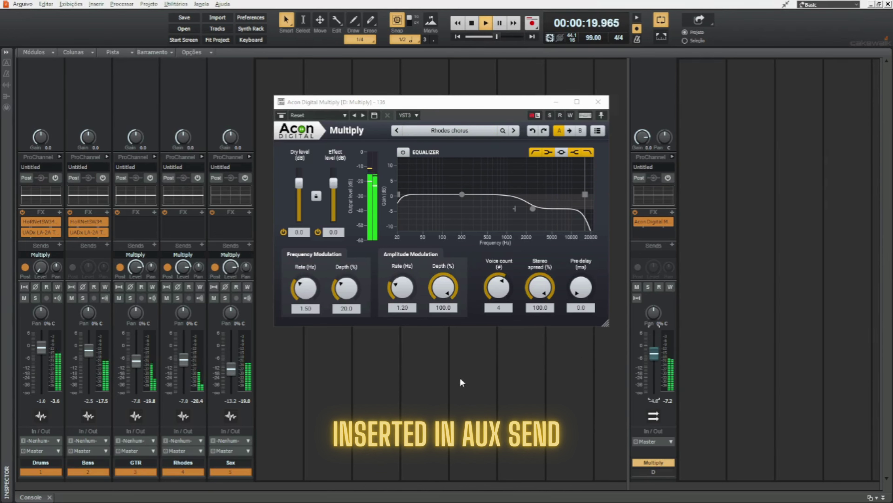
{"action": "left_click_drag", "start_coordinate": [230, 268], "coordinate": [230, 299]}
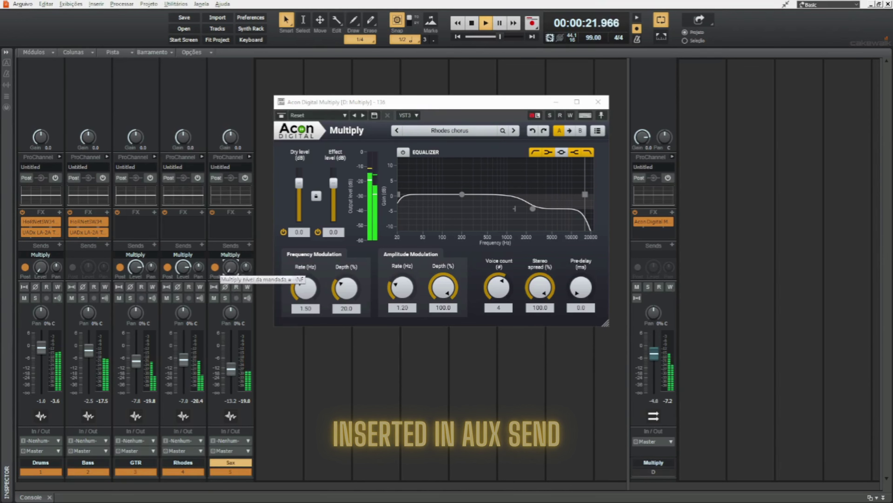
{"action": "left_click_drag", "start_coordinate": [134, 270], "coordinate": [135, 301]}
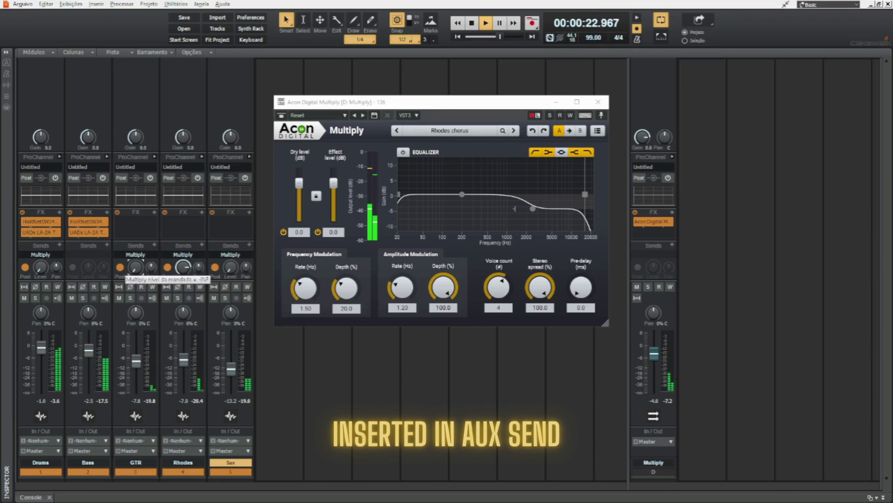
{"action": "left_click", "coordinate": [178, 298]}
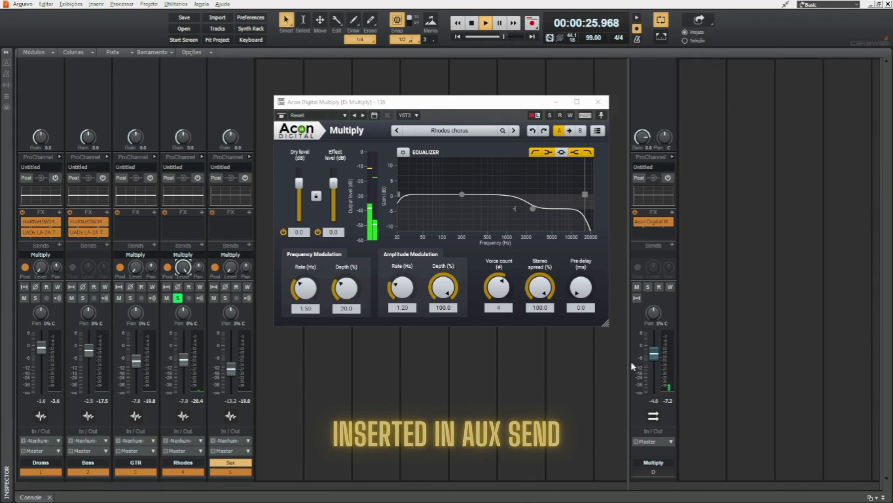
Step: Raise the Multiply bus fader to -0.6 dB, compare the soloed Rhodes with the bus muted and unmuted, and unsolo the Rhodes track
{"action": "left_click_drag", "start_coordinate": [654, 353], "coordinate": [654, 347]}
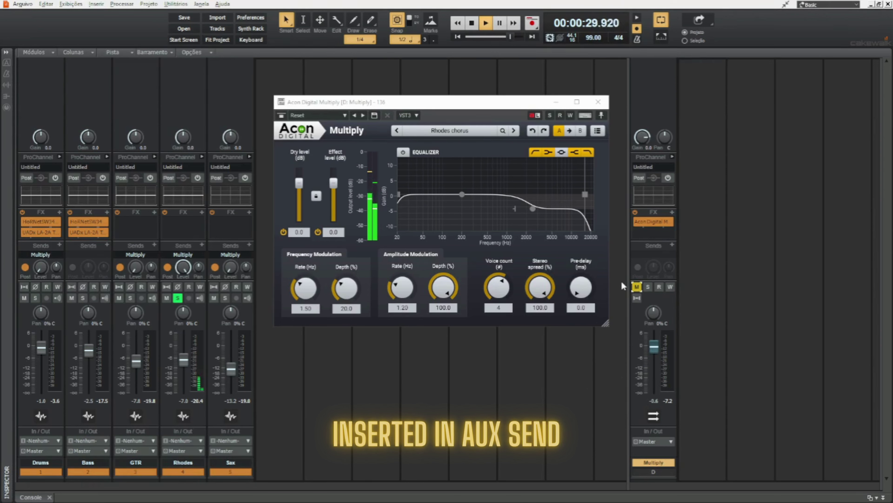
{"action": "left_click", "coordinate": [634, 288]}
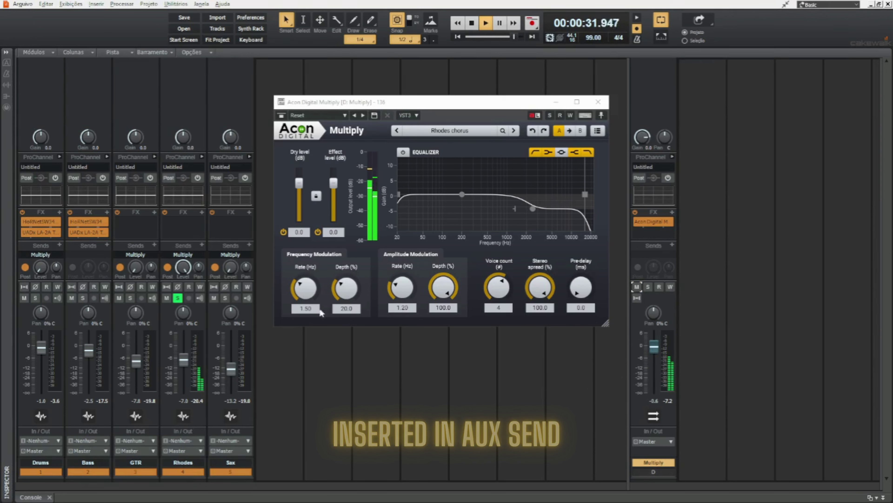
{"action": "left_click", "coordinate": [178, 298]}
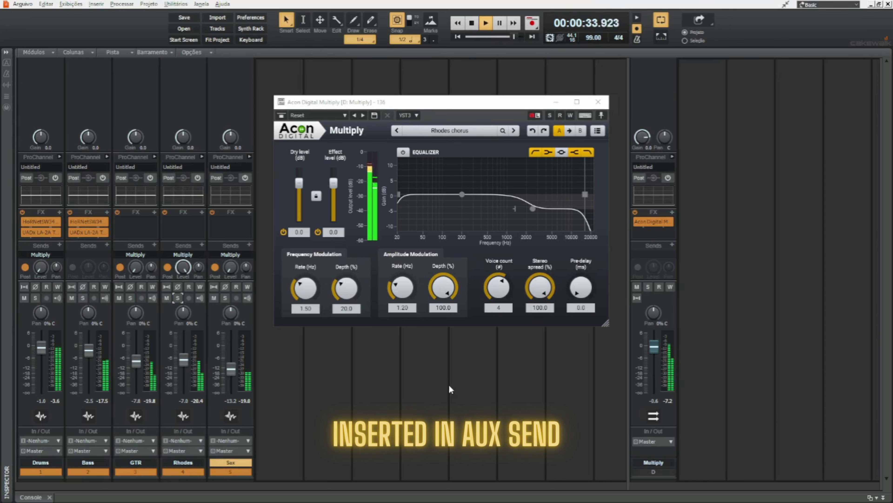
Step: Lower the Multiply bus fader to -8.5 dB and reset the GTR and Sax send levels to their defaults
{"action": "left_click_drag", "start_coordinate": [654, 346], "coordinate": [653, 362]}
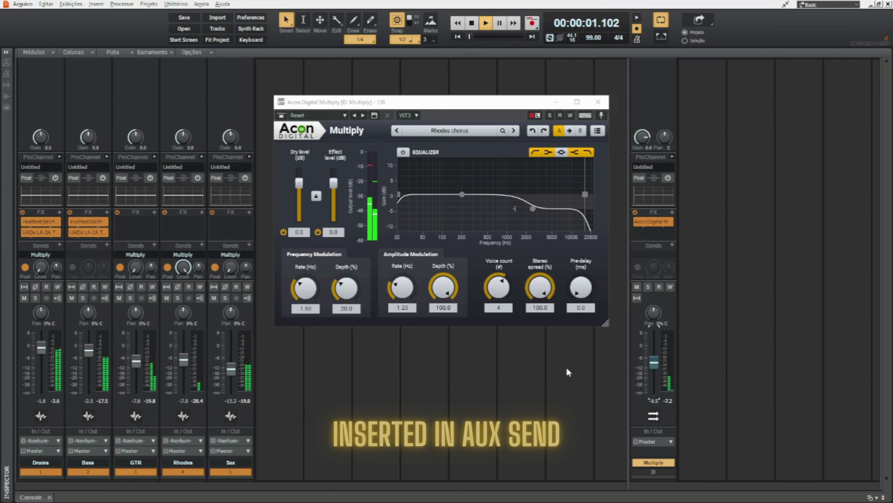
{"action": "left_click", "coordinate": [137, 277]}
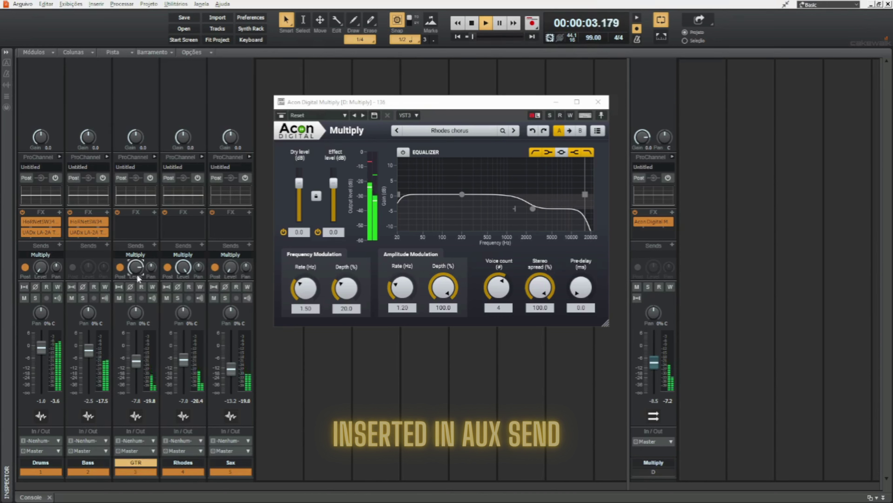
{"action": "left_click", "coordinate": [231, 275]}
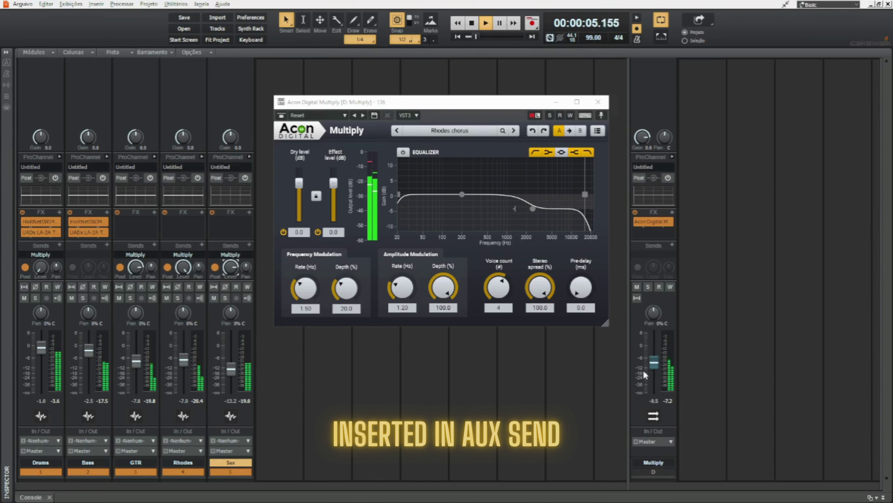
Step: Load the Romantic preset, lower the Multiply bus fader to about -9.2 dB, and audition the bus soloed before unsoloing it
{"action": "left_click", "coordinate": [479, 134]}
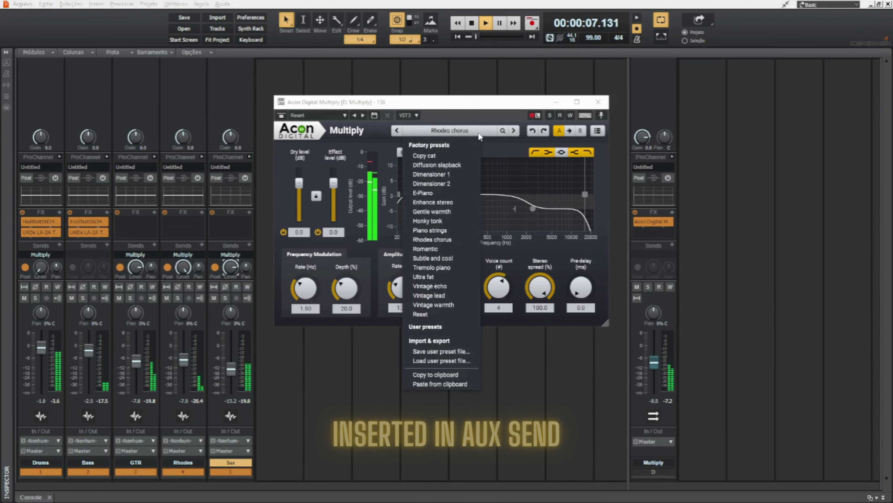
{"action": "left_click", "coordinate": [425, 248]}
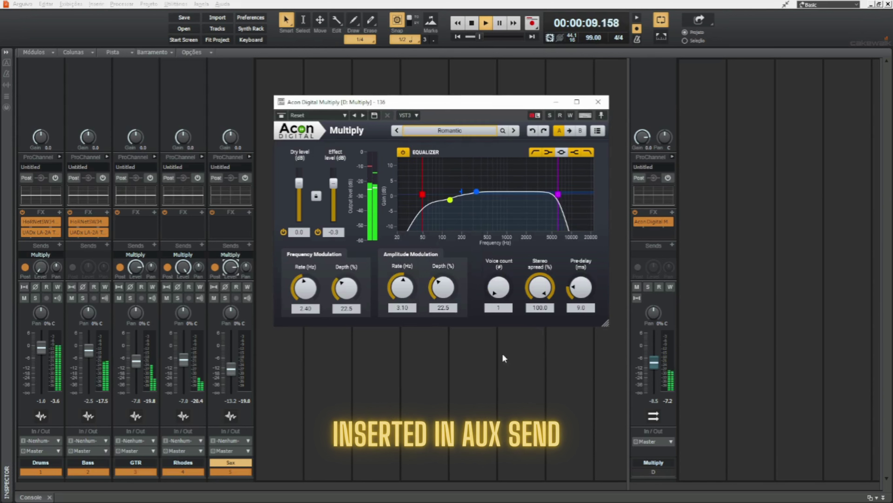
{"action": "left_click_drag", "start_coordinate": [653, 362], "coordinate": [654, 364]}
{"action": "left_click", "coordinate": [648, 286]}
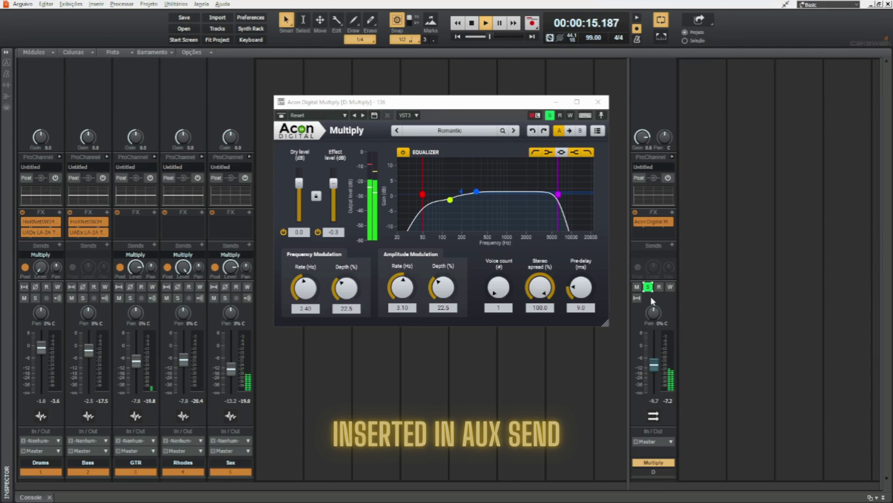
{"action": "left_click", "coordinate": [648, 287]}
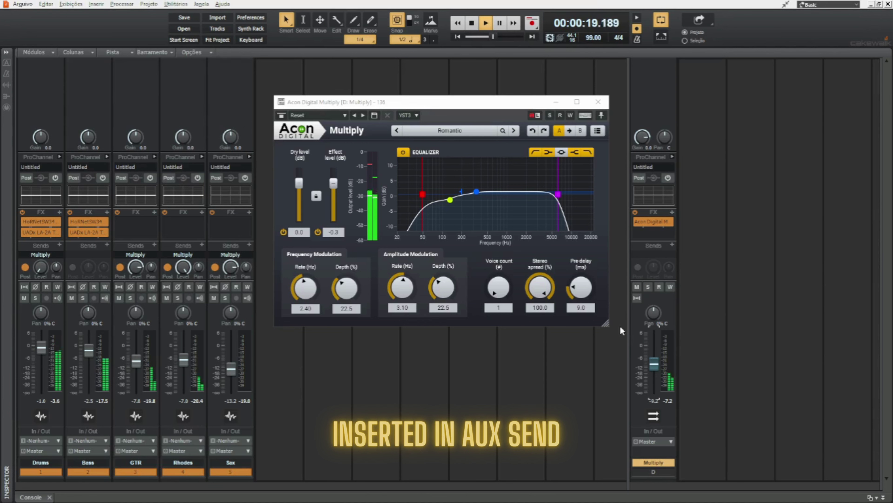
Step: Compare the mix with the Multiply bus muted and unmuted, and reset the Rhodes send level to its default
{"action": "left_click", "coordinate": [636, 286]}
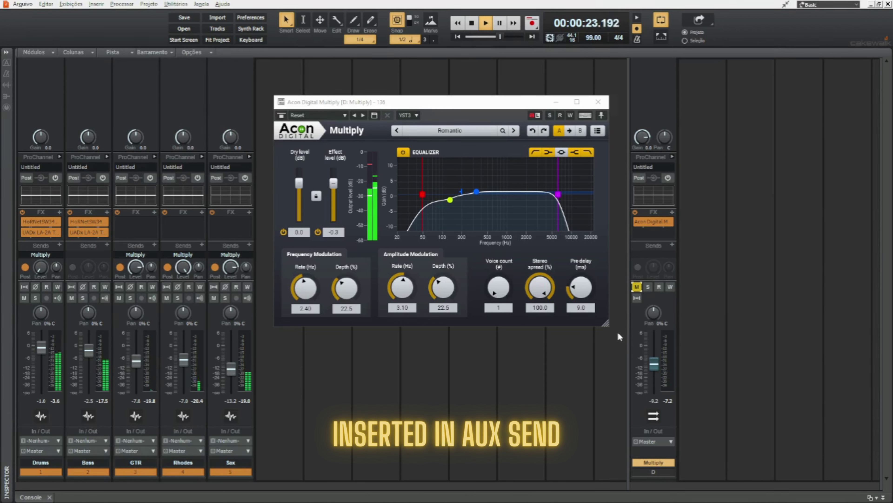
{"action": "left_click", "coordinate": [637, 287]}
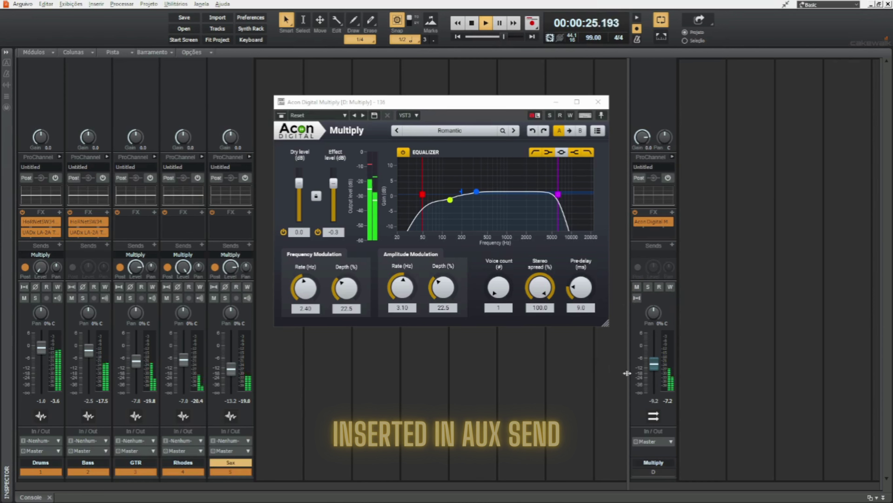
{"action": "left_click", "coordinate": [182, 270]}
{"action": "double_click", "coordinate": [182, 271]}
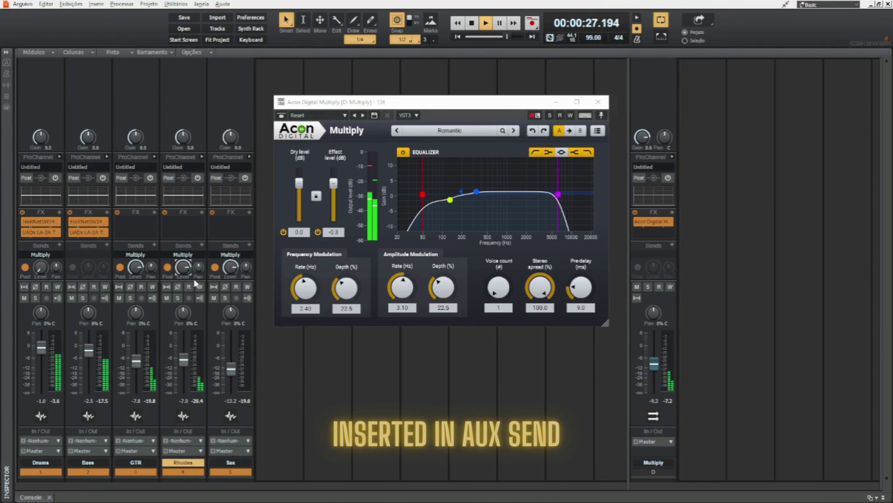
Step: Load the Vintage echo preset, raise the Multiply bus fader to -5.5 dB, and turn the Rhodes and GTR sends fully down
{"action": "left_click", "coordinate": [446, 133]}
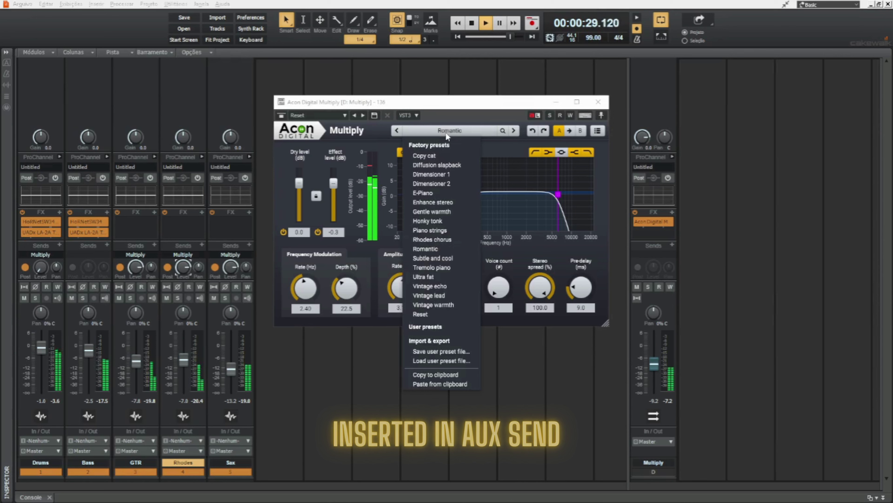
{"action": "left_click", "coordinate": [442, 286]}
{"action": "left_click_drag", "start_coordinate": [653, 363], "coordinate": [653, 357]}
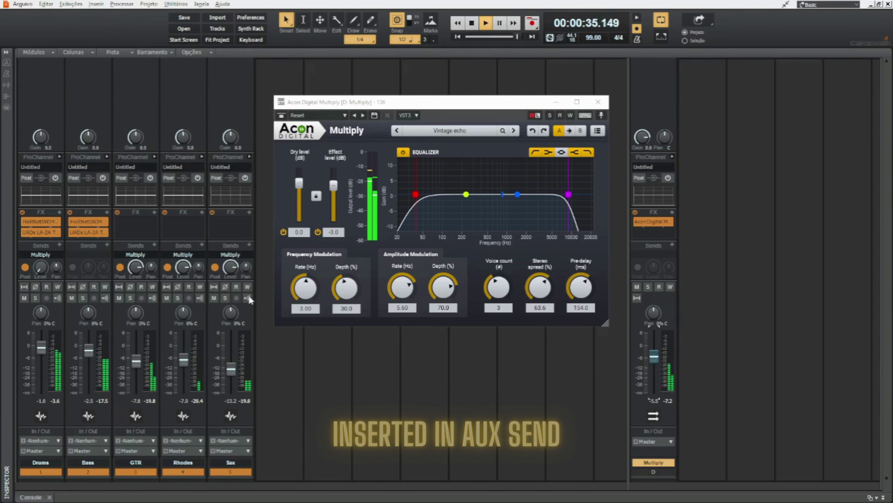
{"action": "left_click_drag", "start_coordinate": [183, 268], "coordinate": [184, 303]}
{"action": "left_click_drag", "start_coordinate": [136, 267], "coordinate": [136, 302]}
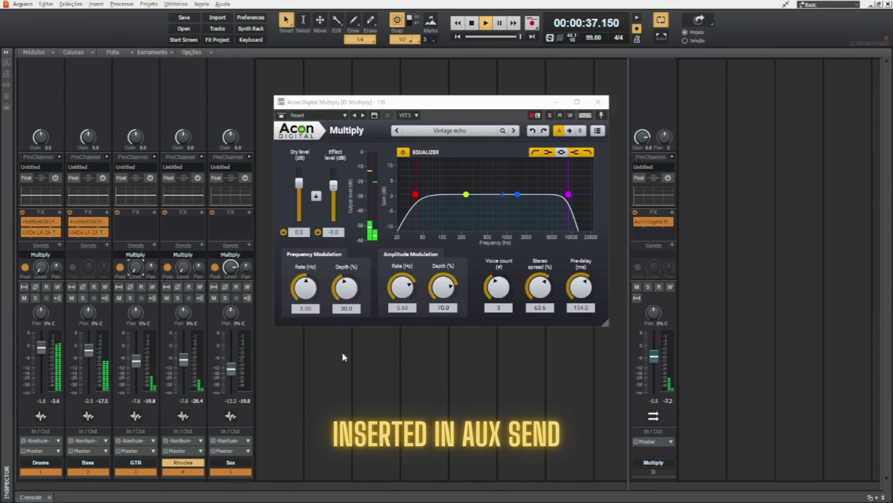
Step: Lower the Multiply bus fader to -9.7 dB and compare the mix with the bus muted and unmuted
{"action": "left_click_drag", "start_coordinate": [653, 356], "coordinate": [654, 364]}
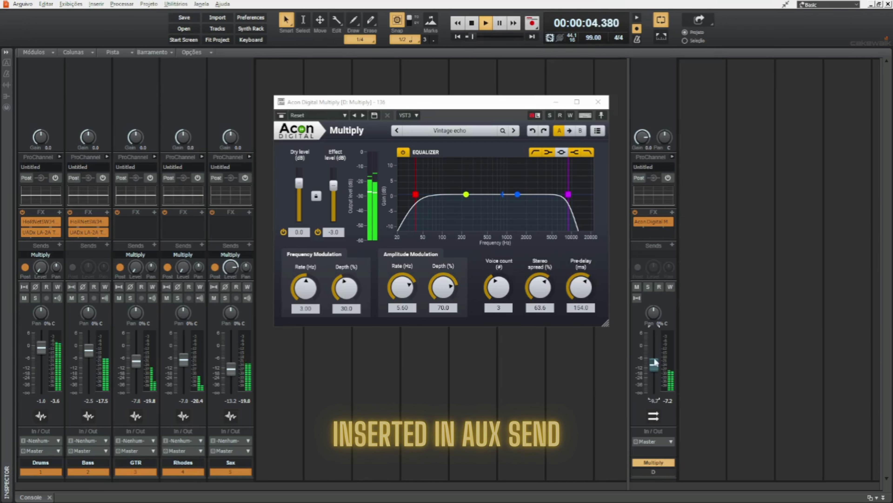
{"action": "left_click", "coordinate": [637, 286]}
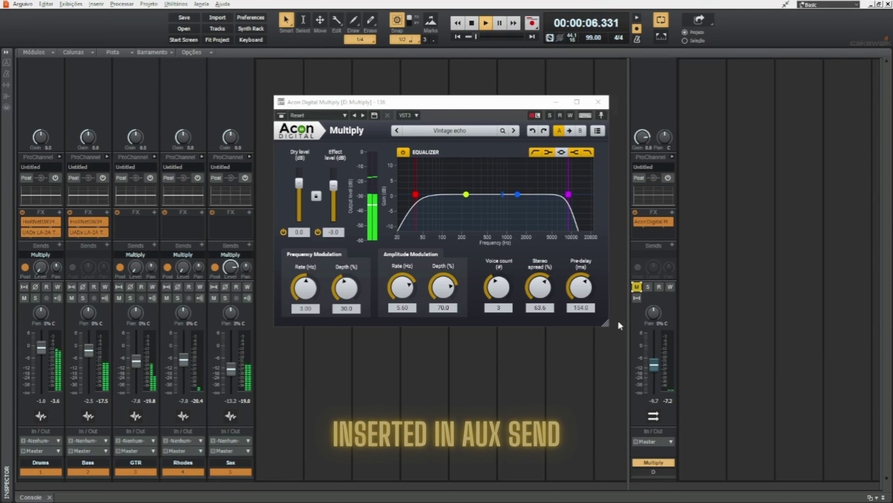
{"action": "left_click", "coordinate": [637, 286]}
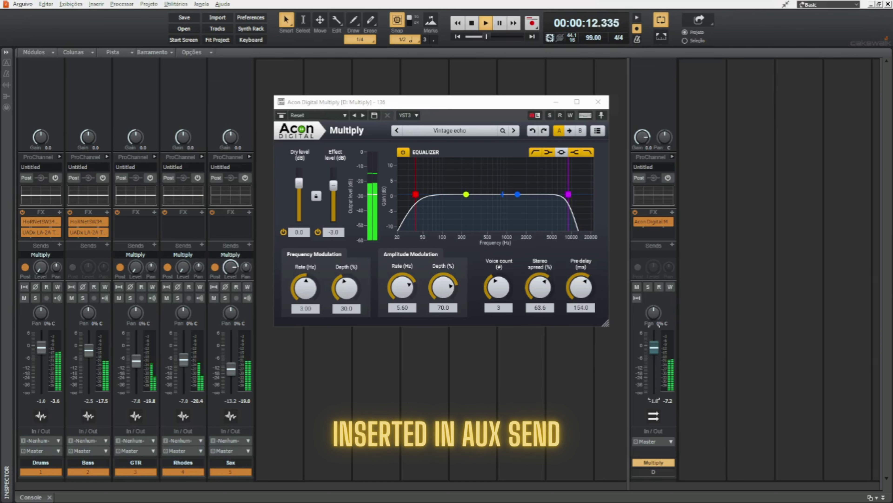
Step: Try a louder Multiply bus against a quieter Sax, settling the bus fader at -7.9 dB and the Sax fader at -10.7 dB
{"action": "left_click_drag", "start_coordinate": [654, 347], "coordinate": [654, 346]}
{"action": "left_click_drag", "start_coordinate": [231, 369], "coordinate": [231, 376]}
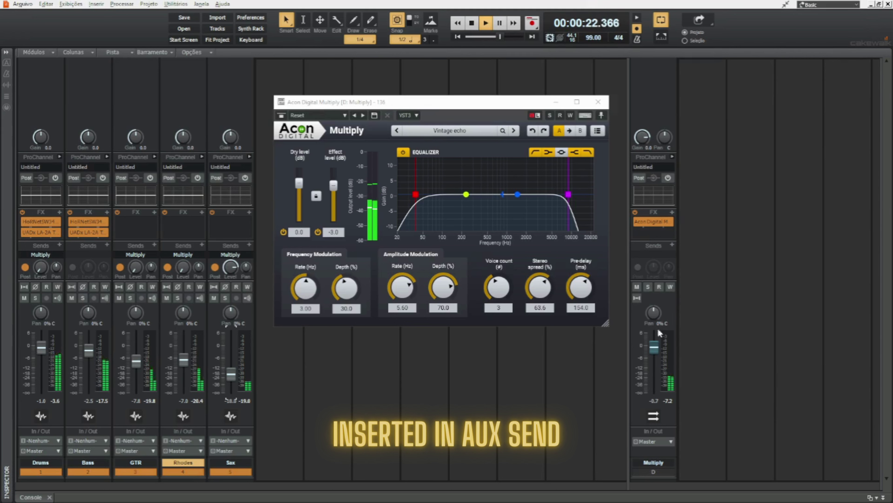
{"action": "left_click_drag", "start_coordinate": [655, 347], "coordinate": [654, 362]}
{"action": "left_click_drag", "start_coordinate": [231, 374], "coordinate": [231, 366]}
Step: Load the Vintage lead preset and reset the Rhodes and GTR send levels to their defaults
{"action": "left_click", "coordinate": [460, 127]}
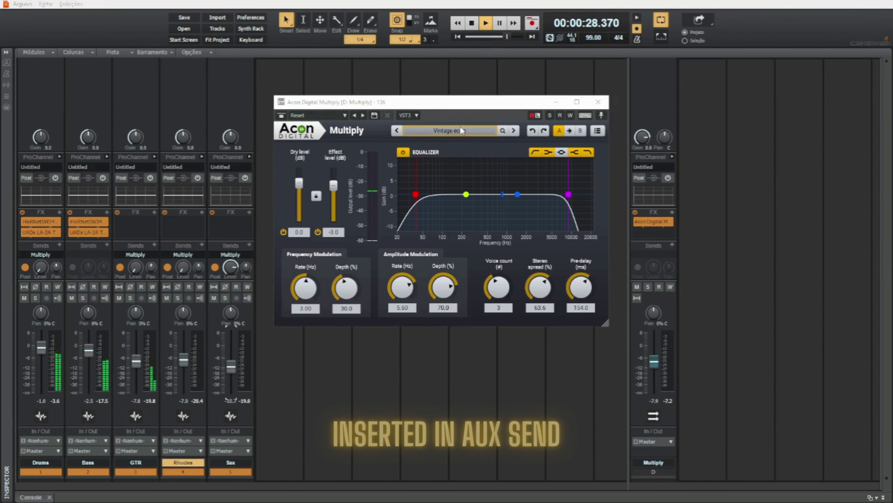
{"action": "left_click", "coordinate": [460, 129]}
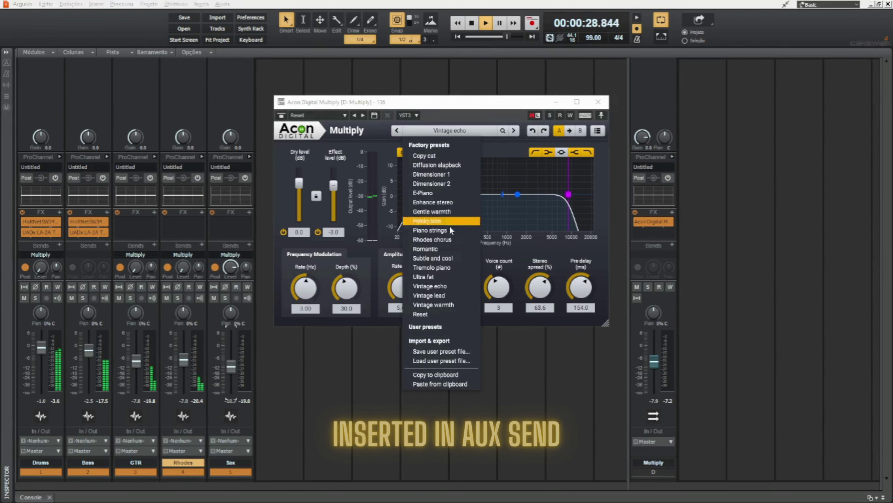
{"action": "left_click", "coordinate": [443, 294]}
{"action": "double_click", "coordinate": [182, 269]}
{"action": "double_click", "coordinate": [135, 270]}
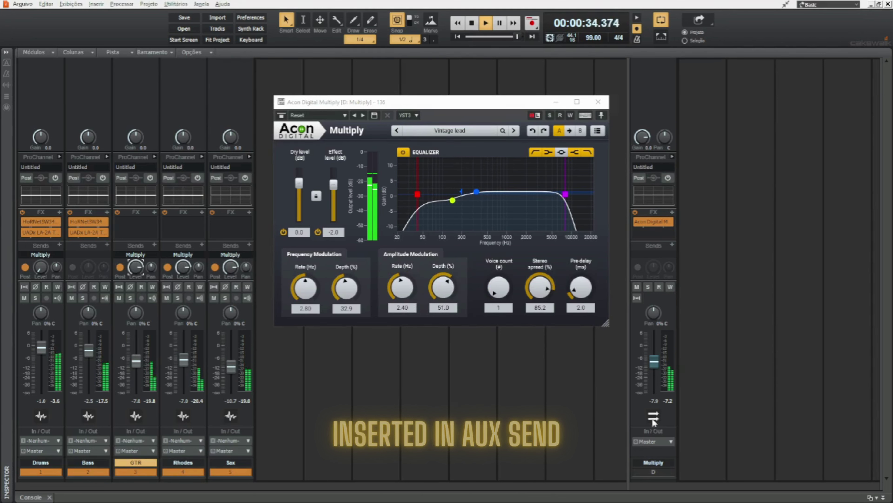
Step: Raise the Multiply bus fader to -2.6 dB, lower the Sax send slightly, and audition the bus soloed before unsoloing it
{"action": "left_click_drag", "start_coordinate": [653, 363], "coordinate": [654, 351]}
{"action": "left_click", "coordinate": [576, 380]}
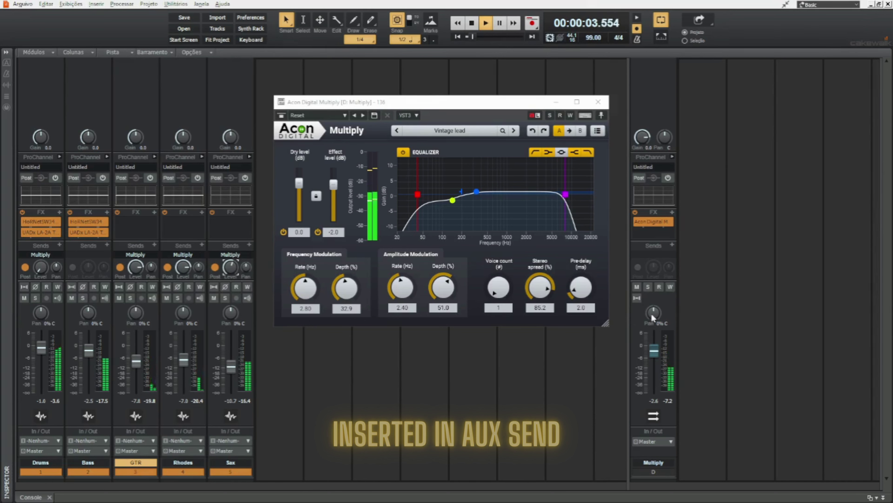
{"action": "left_click", "coordinate": [648, 287]}
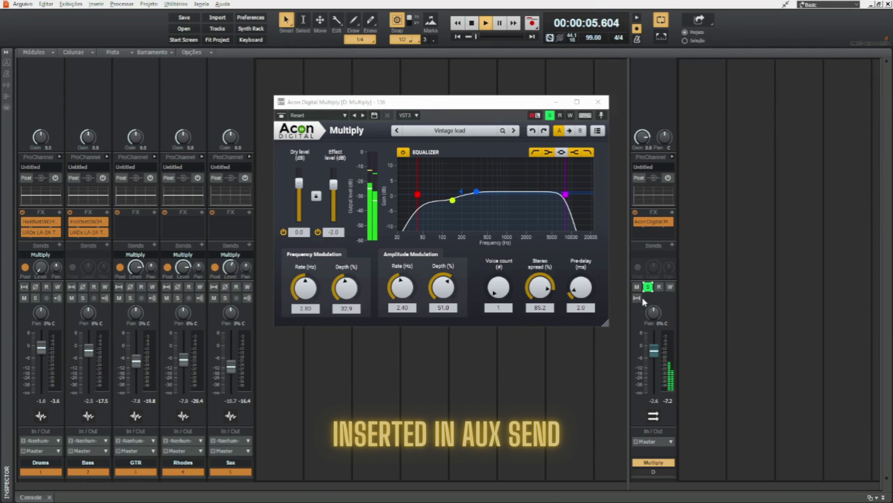
{"action": "left_click", "coordinate": [649, 287]}
Step: Lower the Multiply bus fader, compare the mix with the bus muted and unmuted, and settle the fader at -7.6 dB
{"action": "mouse_move", "coordinate": [655, 349]}
{"action": "left_mouse_down"}
{"action": "mouse_move", "coordinate": [654, 341]}
{"action": "mouse_move", "coordinate": [654, 366]}
{"action": "left_mouse_up"}
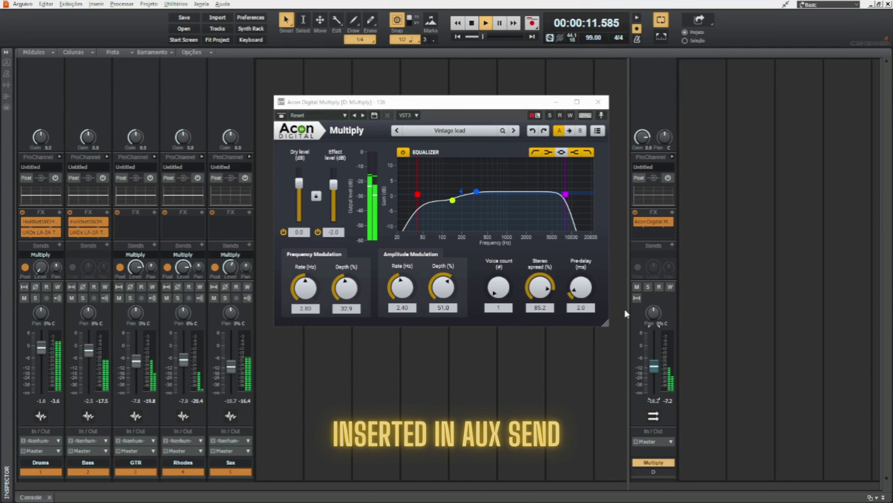
{"action": "left_click", "coordinate": [636, 287]}
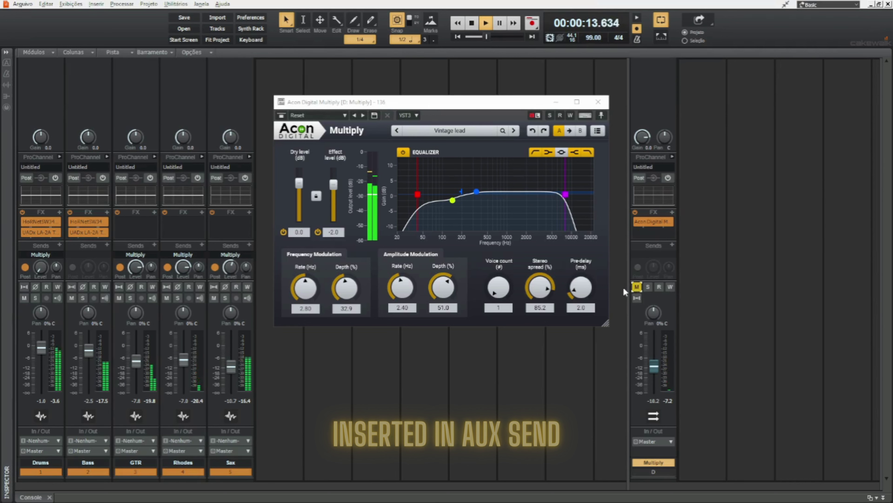
{"action": "left_click", "coordinate": [637, 287]}
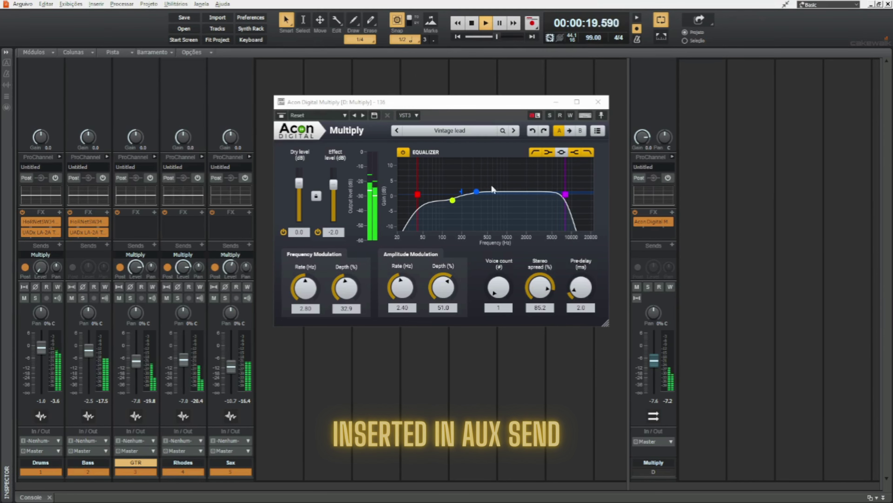
Step: Load the Vintage warmth preset and raise the Multiply bus fader to -2.6 dB
{"action": "left_click", "coordinate": [445, 130]}
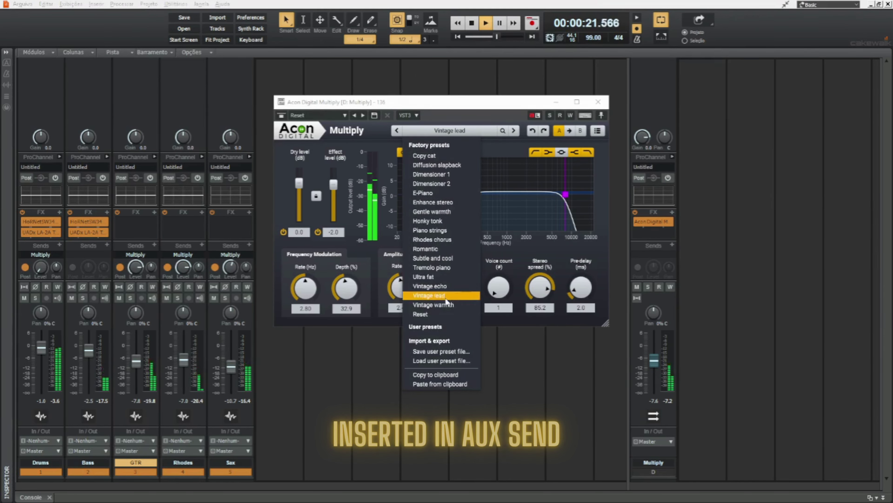
{"action": "left_click", "coordinate": [450, 305]}
{"action": "left_click_drag", "start_coordinate": [649, 362], "coordinate": [650, 352]}
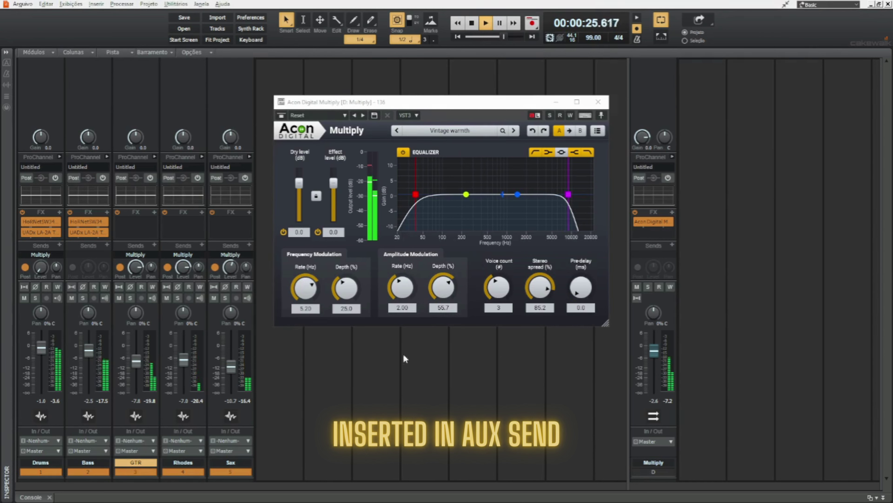
Step: Lower the Sax fader to about -18 dB and compare the mix with the Multiply bus muted and unmuted
{"action": "left_click", "coordinate": [231, 367]}
{"action": "left_click_drag", "start_coordinate": [231, 367], "coordinate": [231, 374]}
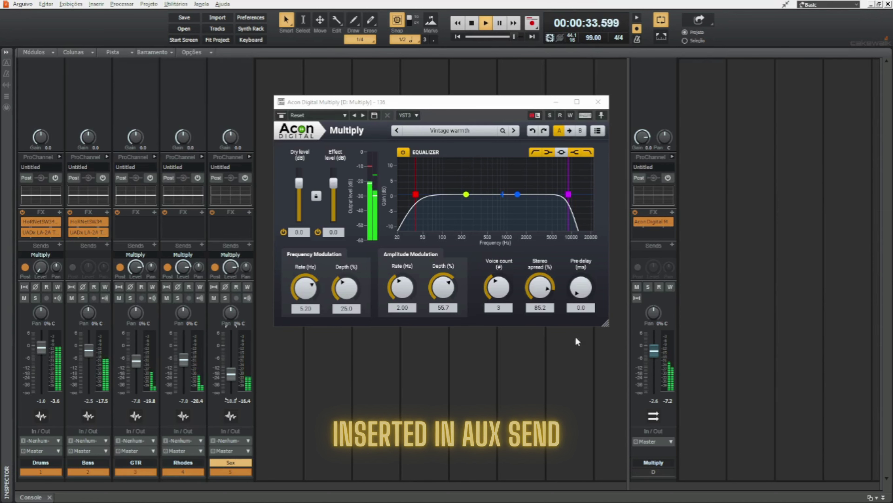
{"action": "left_click", "coordinate": [637, 286]}
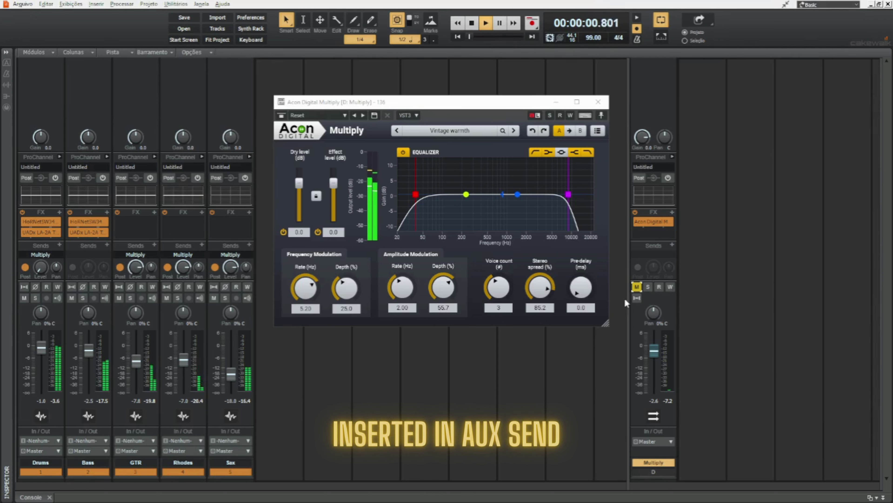
{"action": "left_click", "coordinate": [637, 287]}
Step: Raise the Drums send slightly and lower the GTR send slightly to the Multiply bus
{"action": "mouse_move", "coordinate": [41, 267]}
{"action": "left_mouse_down"}
{"action": "mouse_move", "coordinate": [42, 248]}
{"action": "mouse_move", "coordinate": [41, 272]}
{"action": "left_mouse_up"}
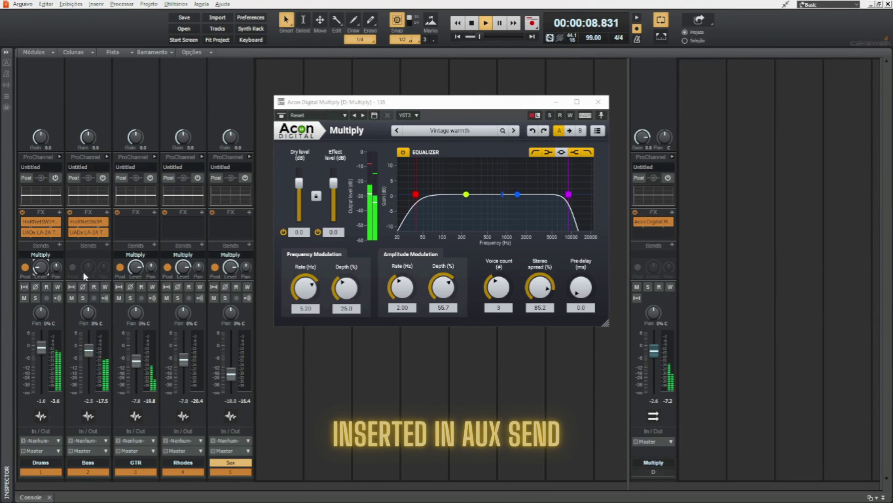
{"action": "mouse_move", "coordinate": [135, 268]}
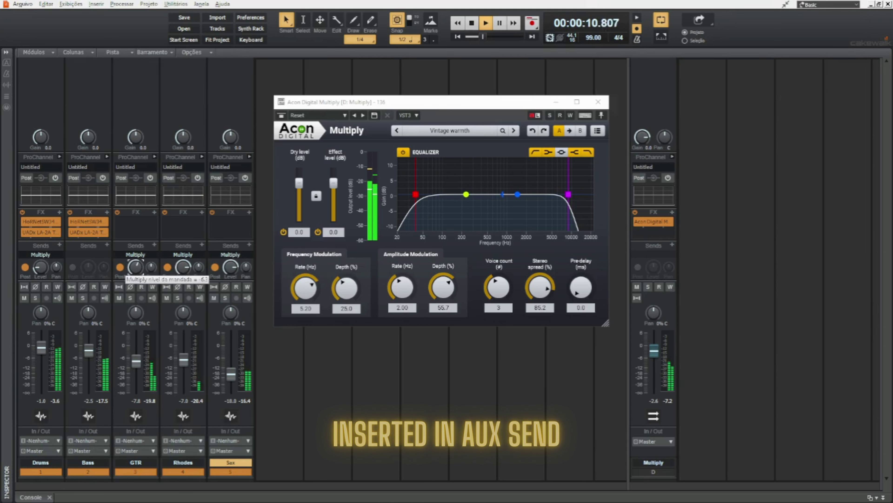
{"action": "left_click_drag", "start_coordinate": [136, 268], "coordinate": [137, 271]}
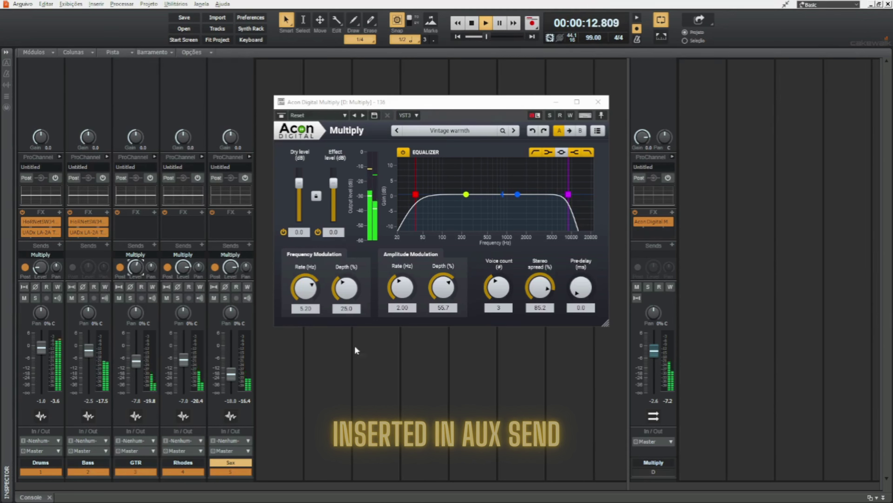
Step: Lower the Sax send slightly, raise the Sax fader to about -15 dB, and compare the mix with the Multiply bus muted and unmuted
{"action": "left_click_drag", "start_coordinate": [232, 272], "coordinate": [231, 280]}
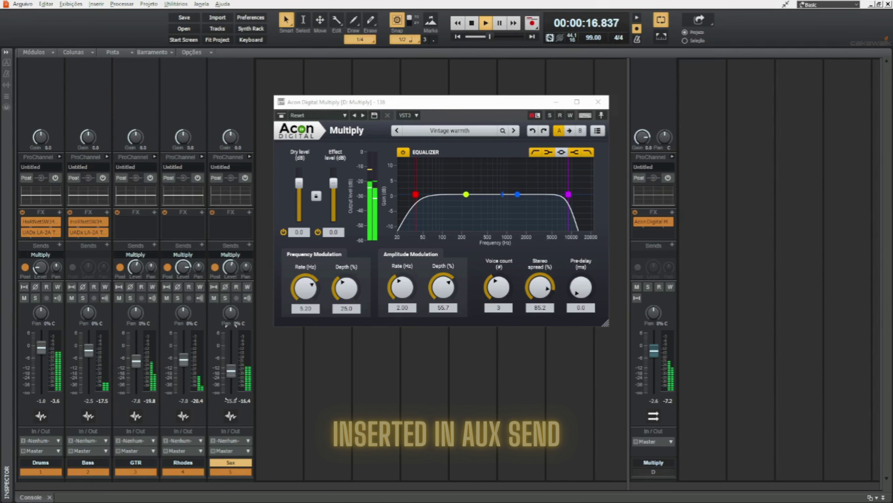
{"action": "left_click", "coordinate": [637, 287]}
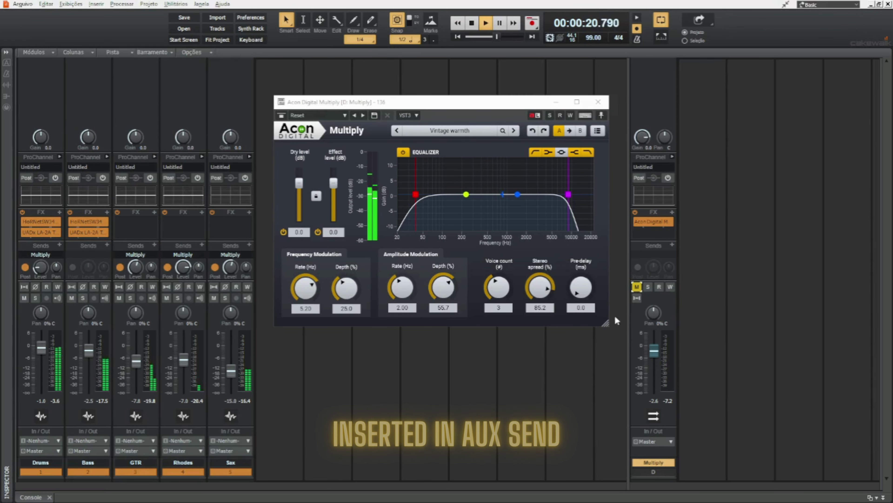
{"action": "left_click", "coordinate": [637, 287]}
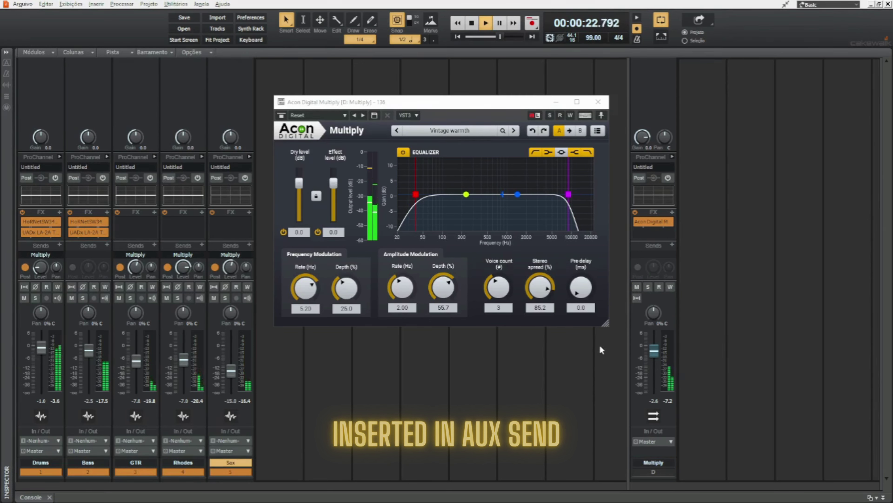